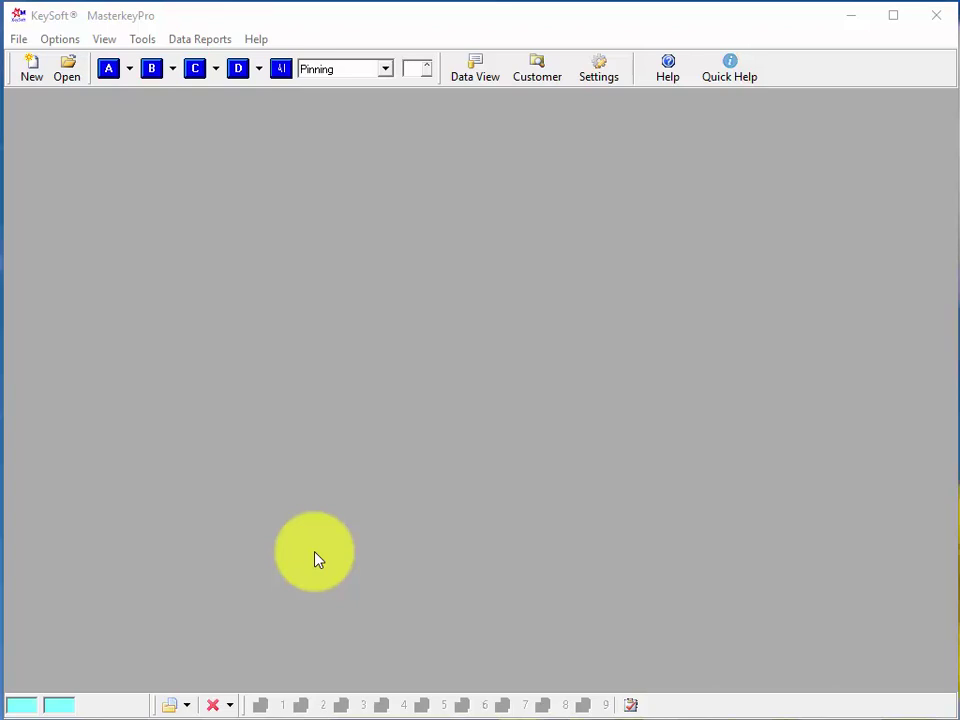
Create a new master key system with Schlage as the lock manufacturer and video1 as the job description.
left_click(31, 81)
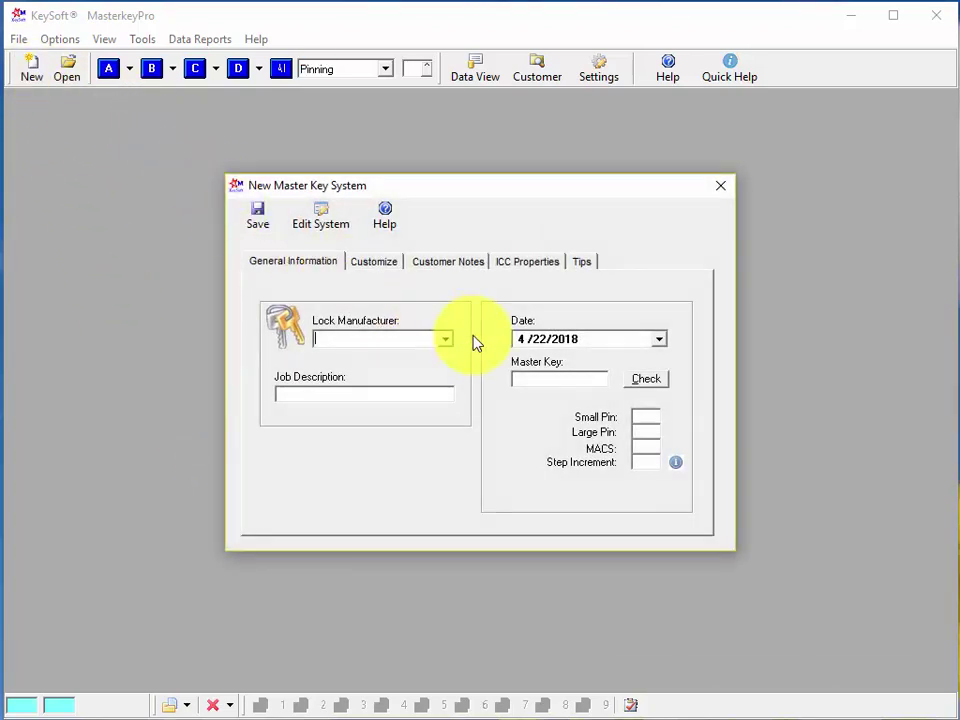
left_click(447, 345)
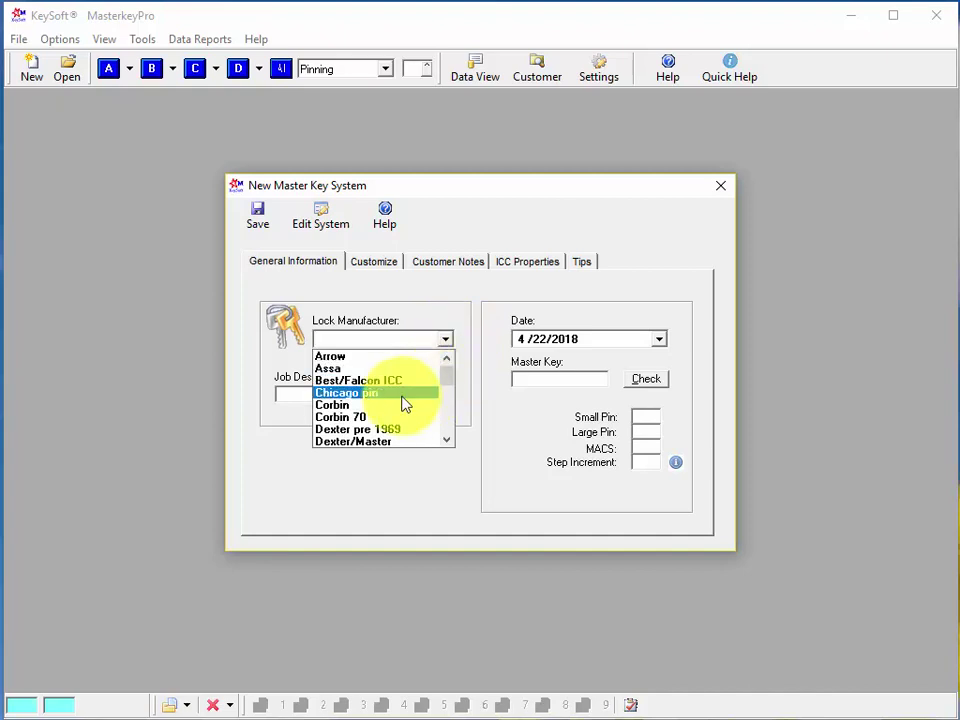
scroll(400, 403, "down", 3)
scroll(398, 403, "down", 3)
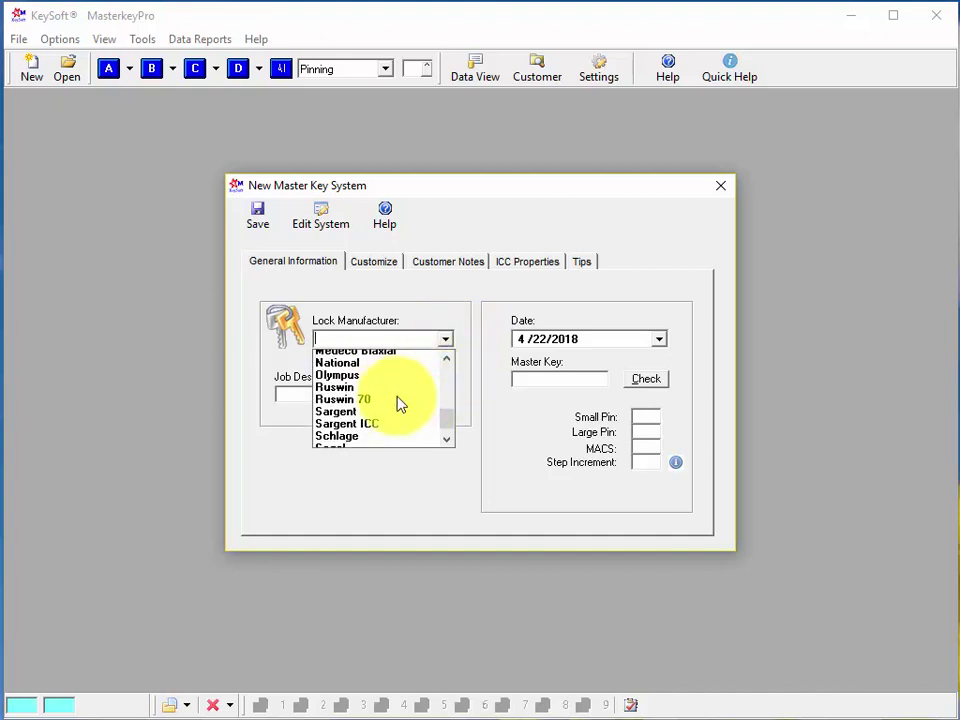
left_click(331, 405)
left_click(325, 397)
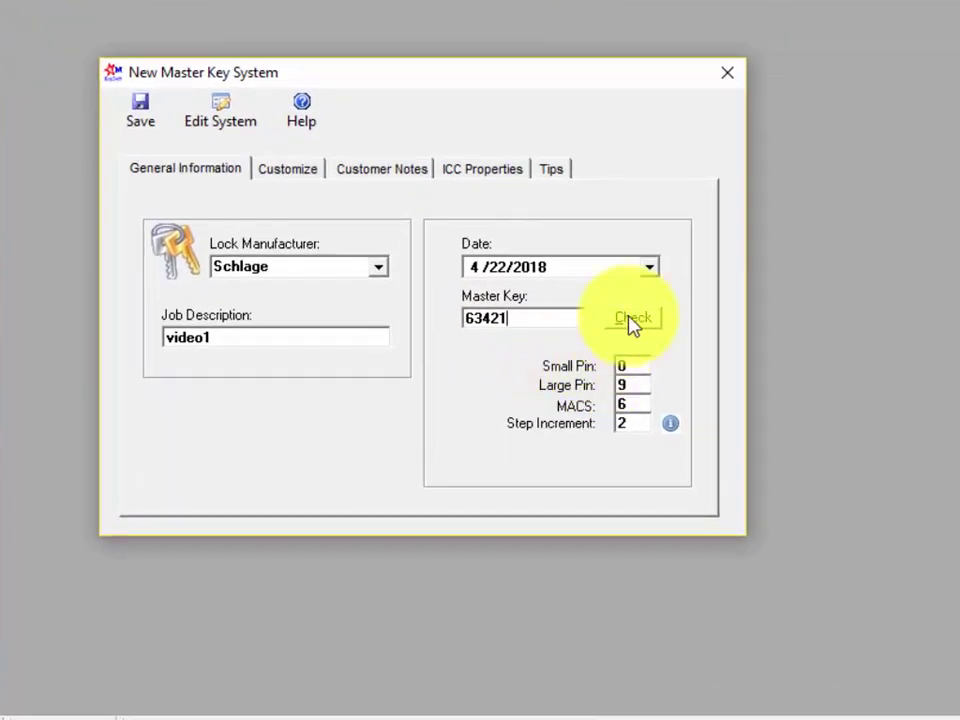
Enter 63421 as the master key and check its cuts.
left_click(629, 317)
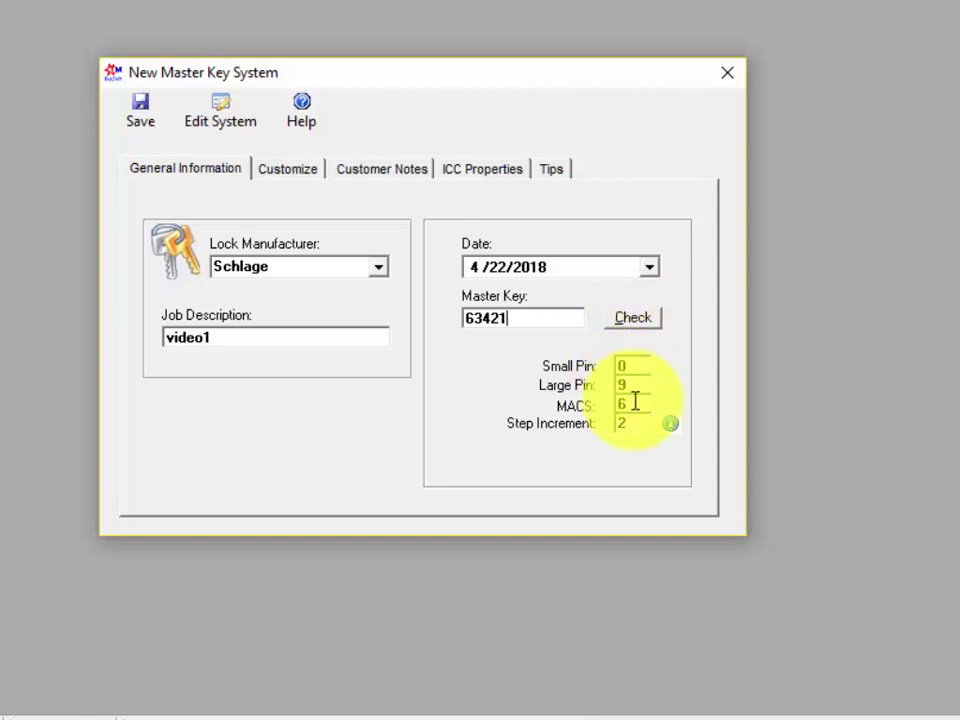
left_click(640, 324)
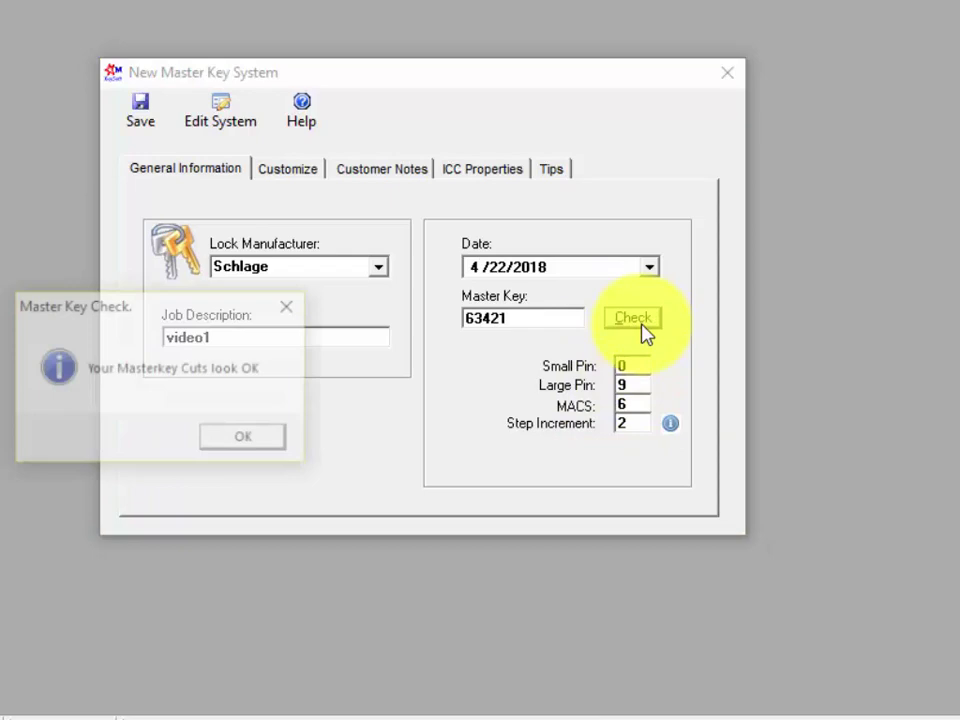
left_click(240, 442)
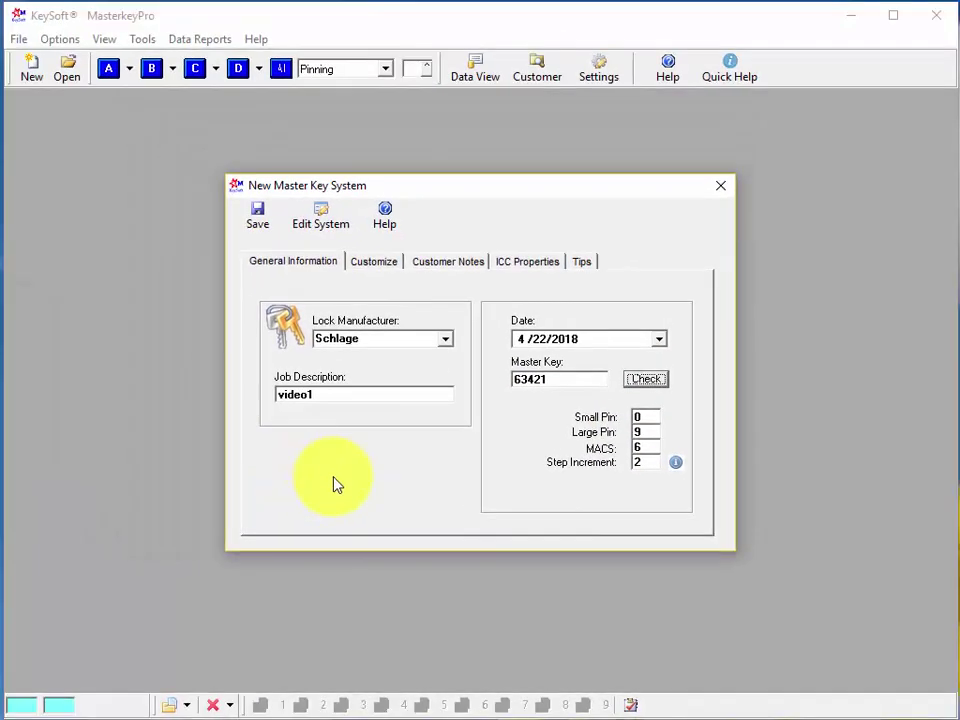
Save the system as video1 in the KeySoft video folder and import it to the database now.
left_click(258, 218)
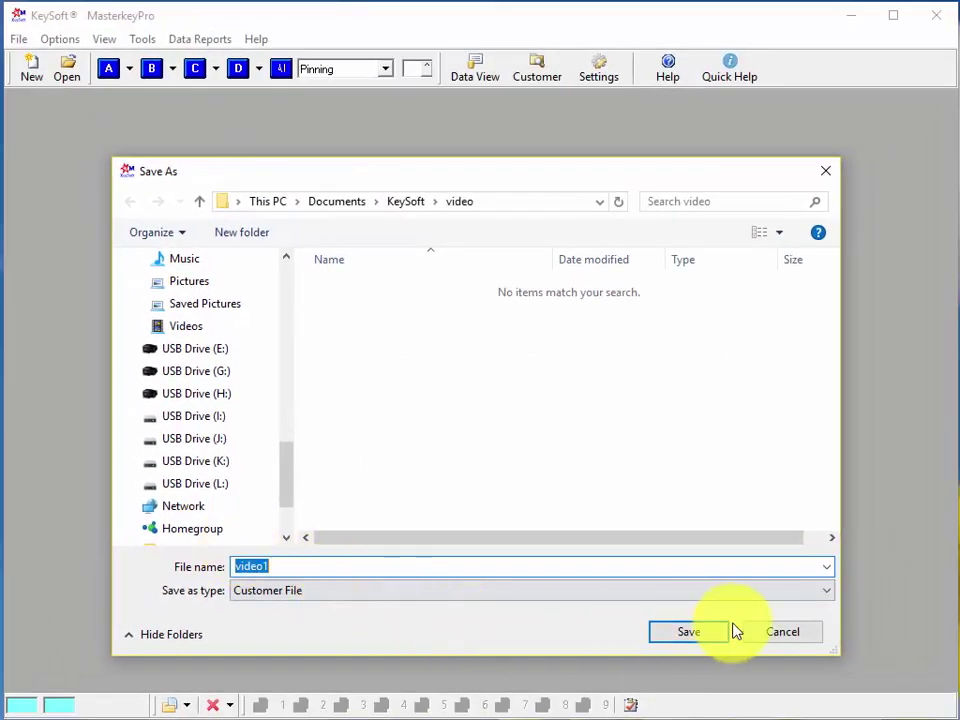
left_click(686, 633)
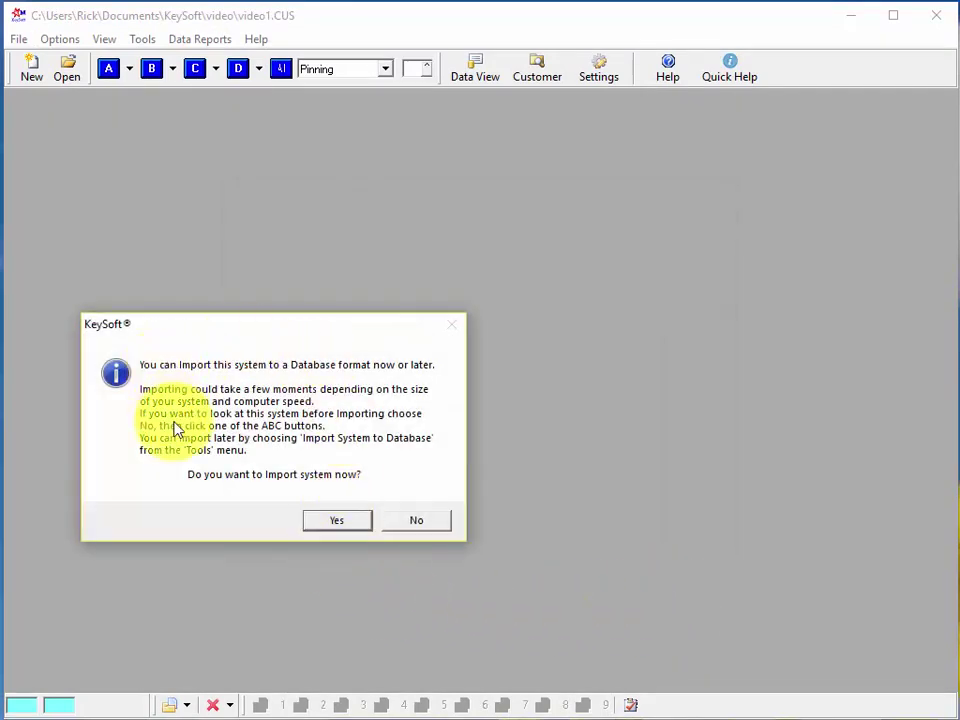
left_click(321, 524)
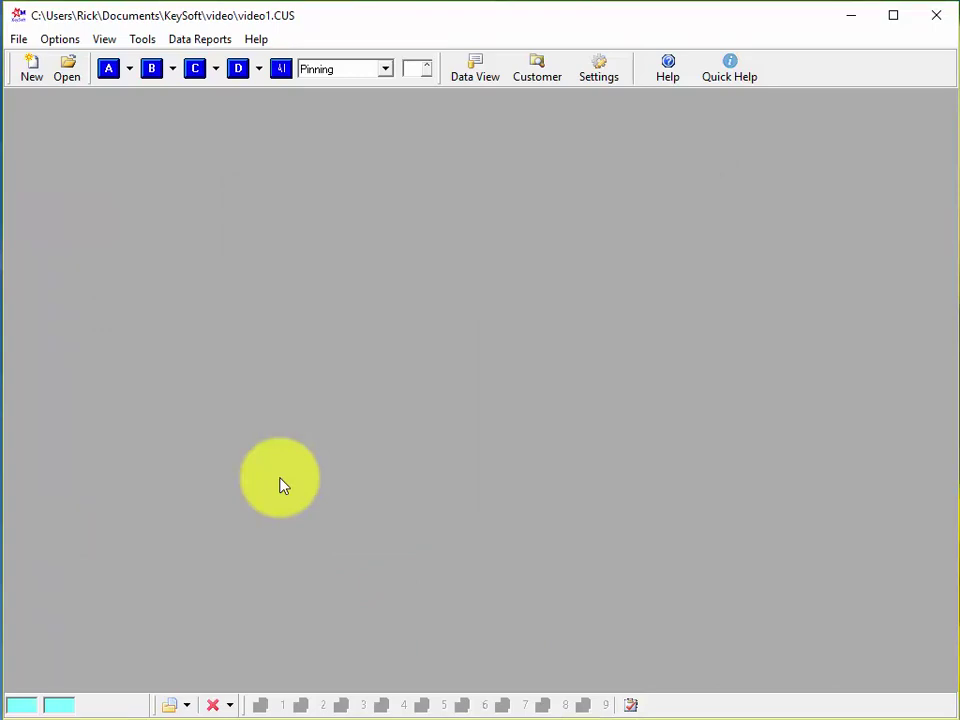
Display the pinning list of the A group, examine its AA and AB change keys, and close it.
left_click(108, 72)
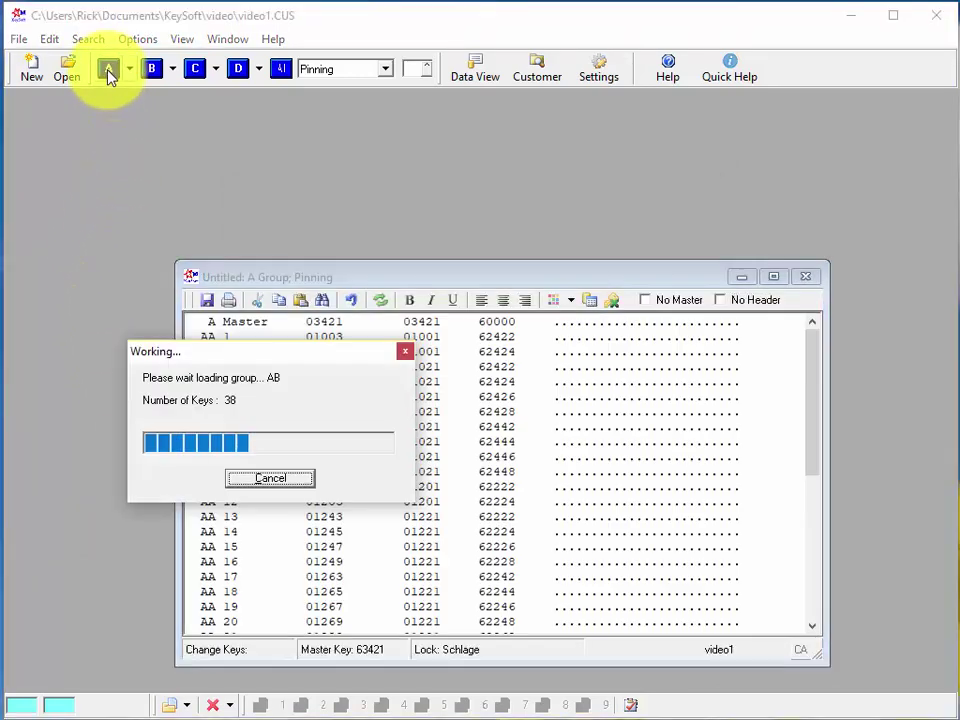
left_click_drag(306, 277, 151, 112)
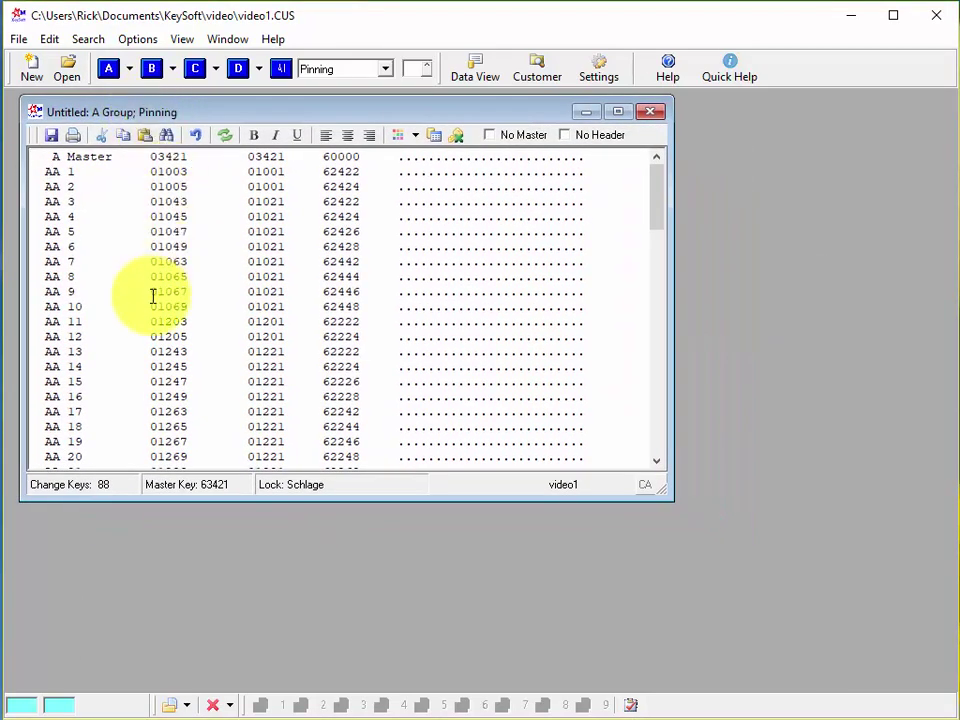
left_click_drag(148, 500, 147, 527)
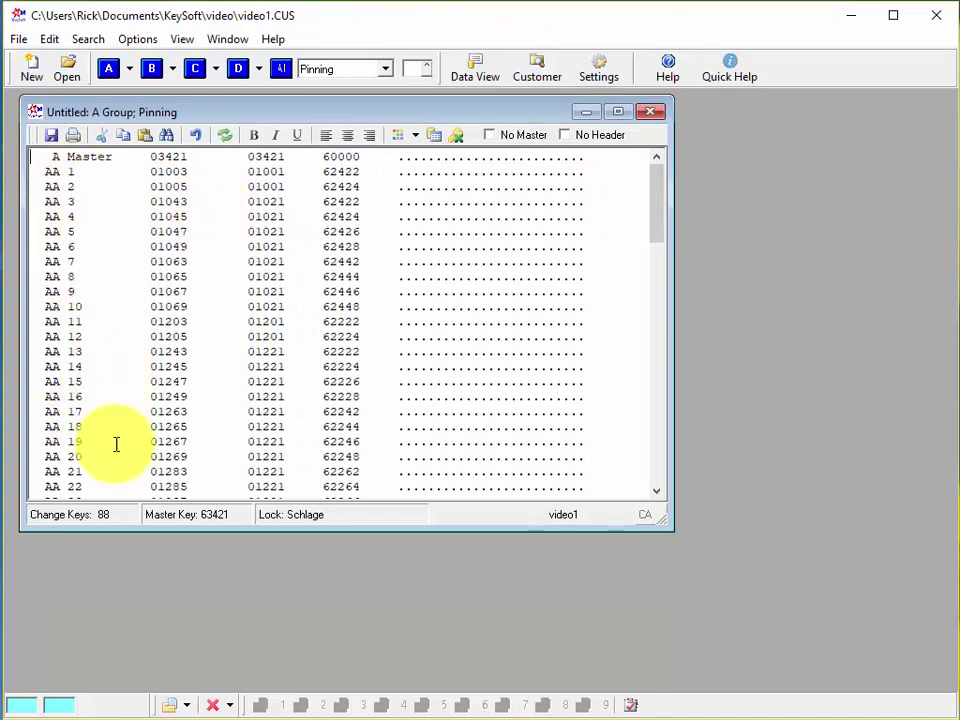
scroll(125, 443, "down", 6)
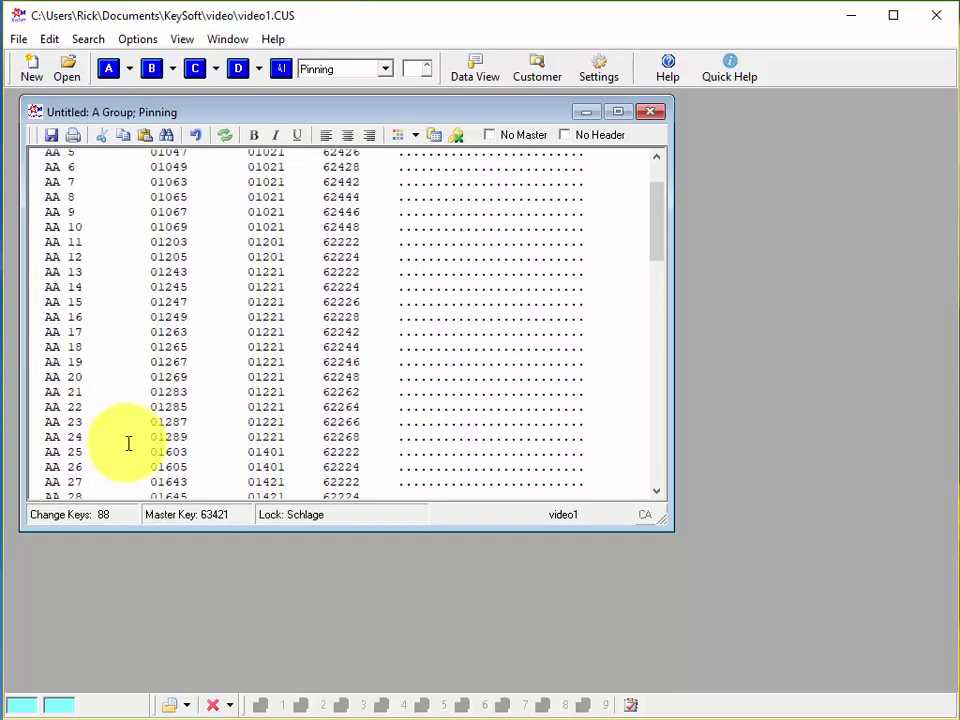
scroll(130, 440, "down", 1)
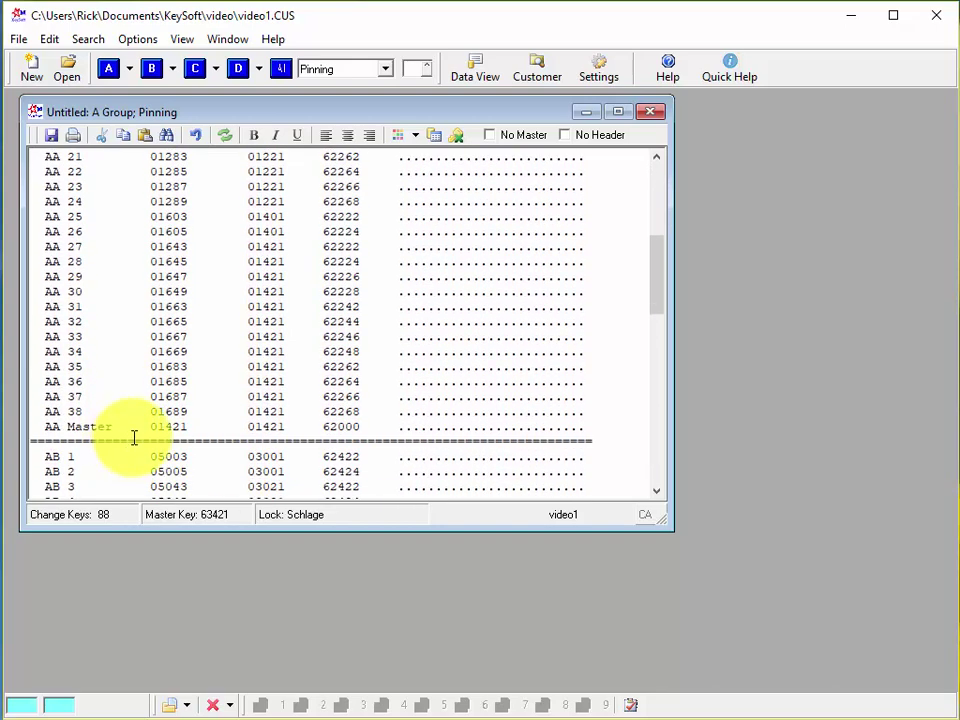
left_click(649, 115)
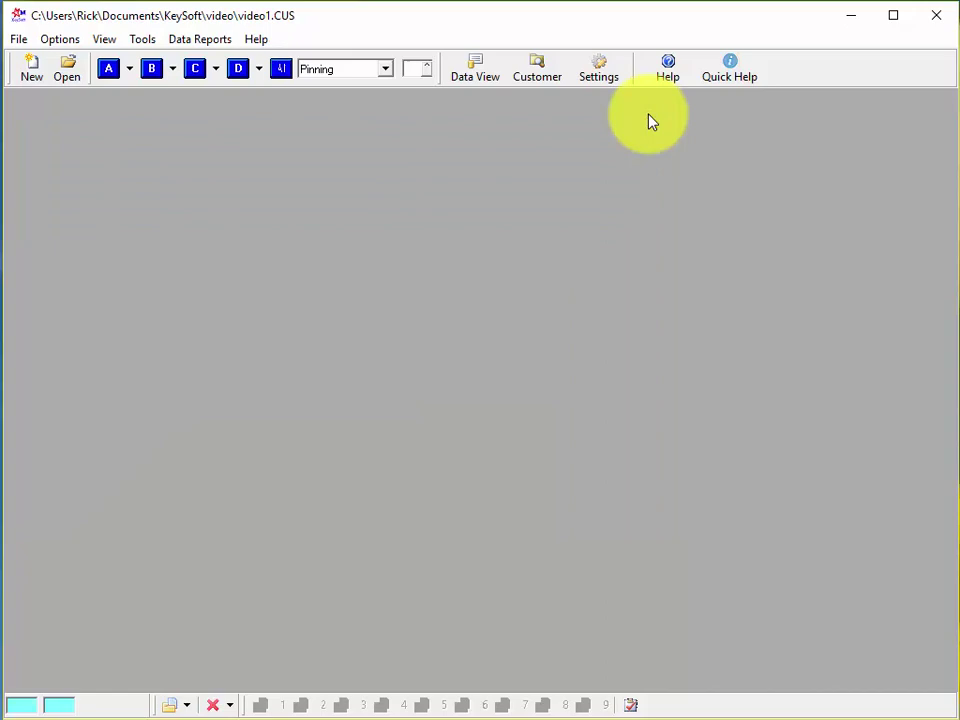
Switch the pinning view to separate Master and Bottom lines, and check the whole A group in this layout.
left_click(104, 39)
left_click(136, 134)
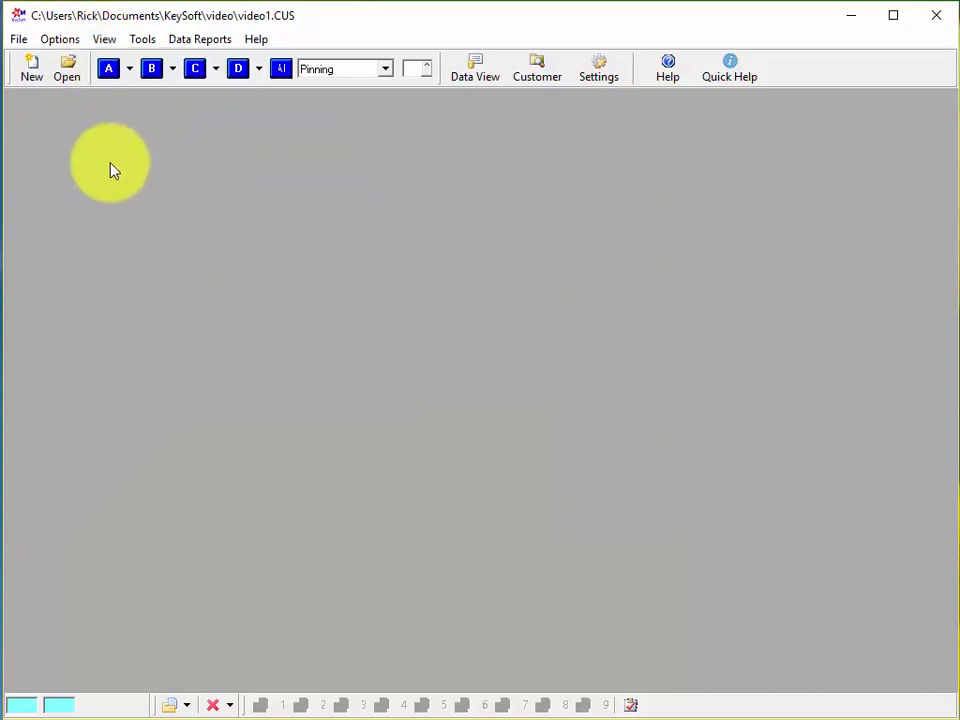
left_click(110, 70)
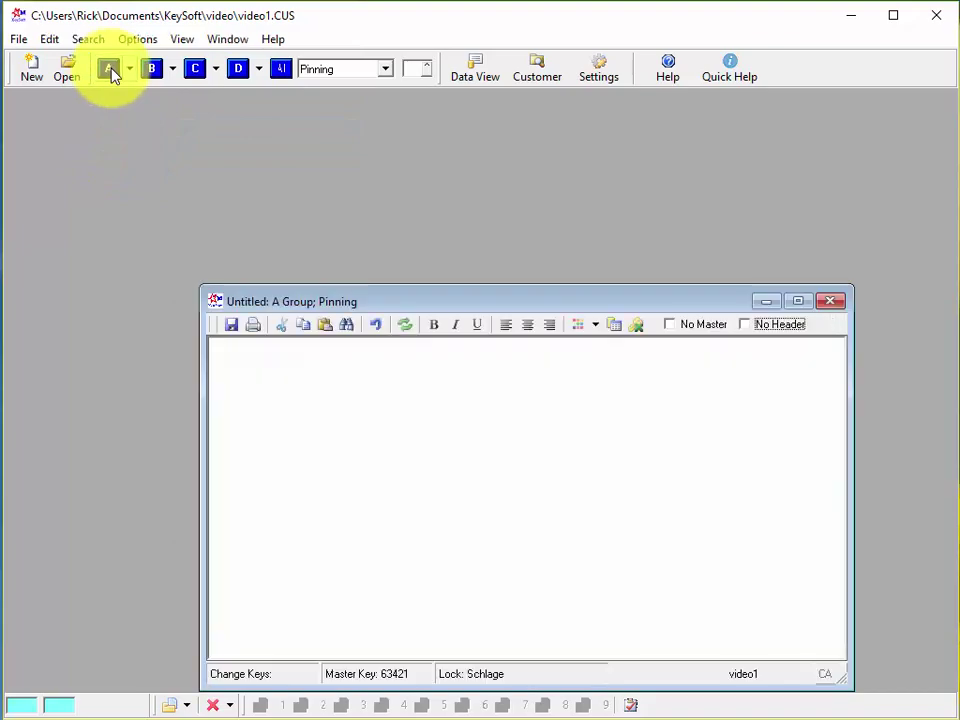
left_click_drag(308, 303, 133, 117)
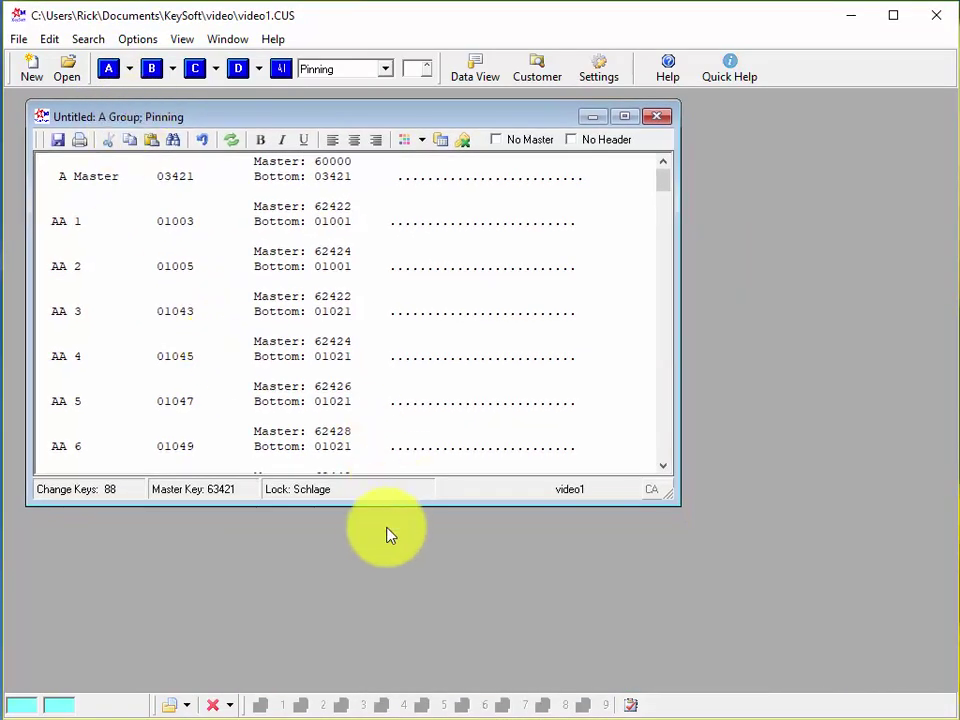
left_click_drag(356, 503, 379, 568)
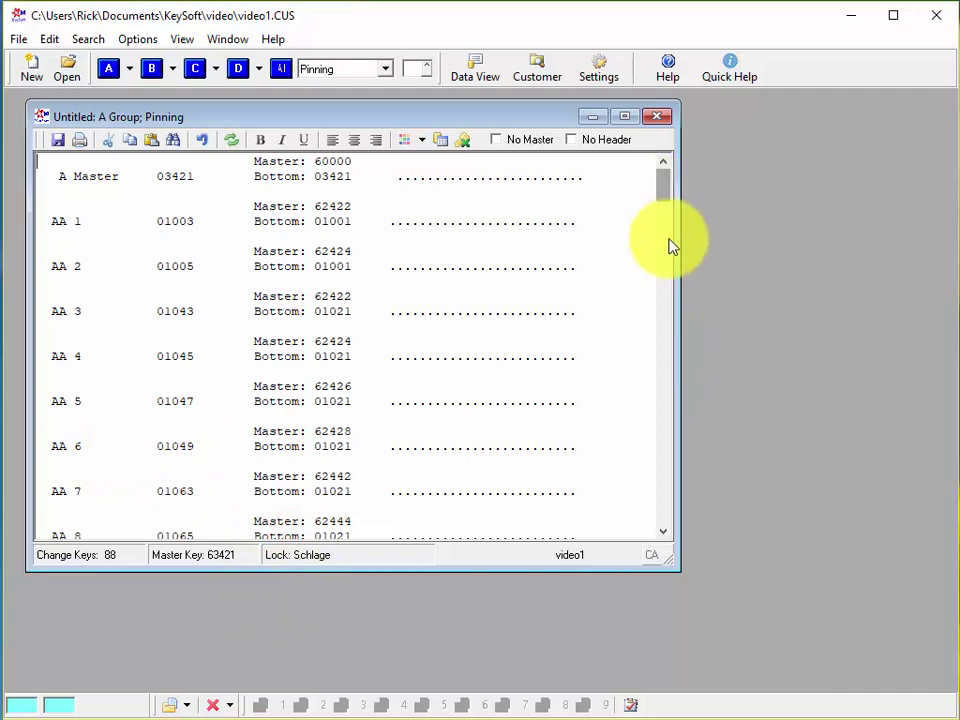
left_click_drag(665, 246, 690, 141)
left_click(657, 117)
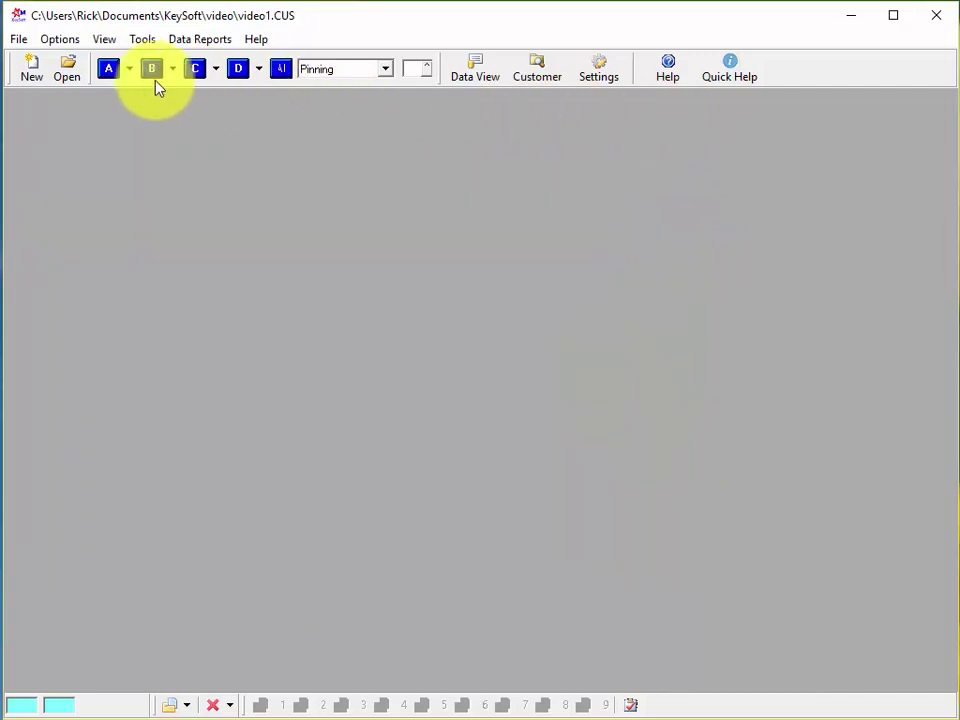
Display the pinning list of only the AA subgroup in a taller window.
left_click(129, 69)
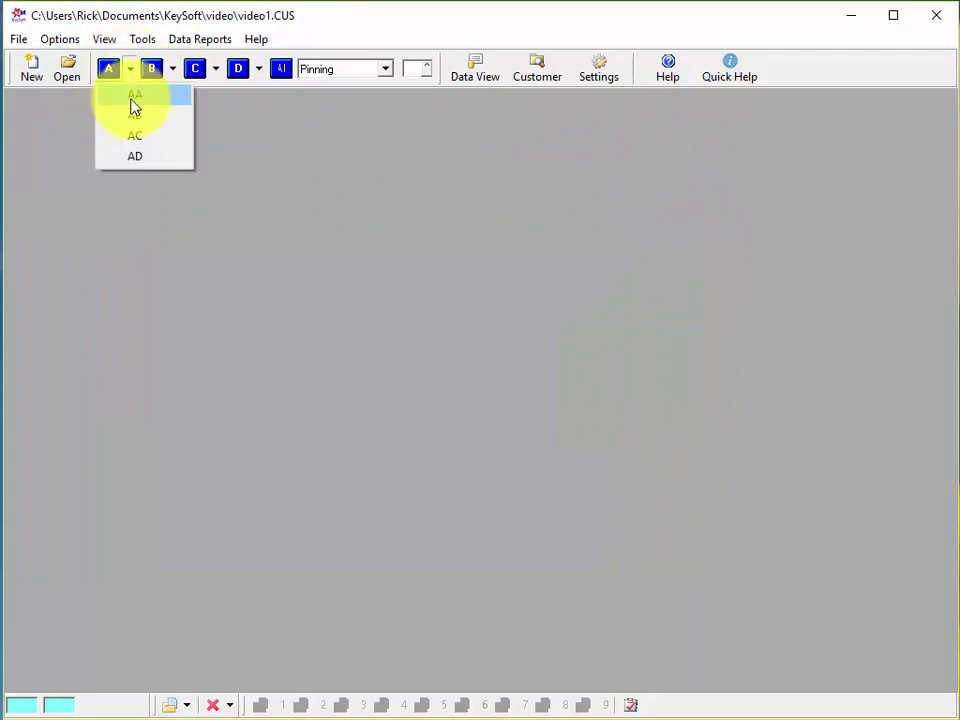
left_click(133, 98)
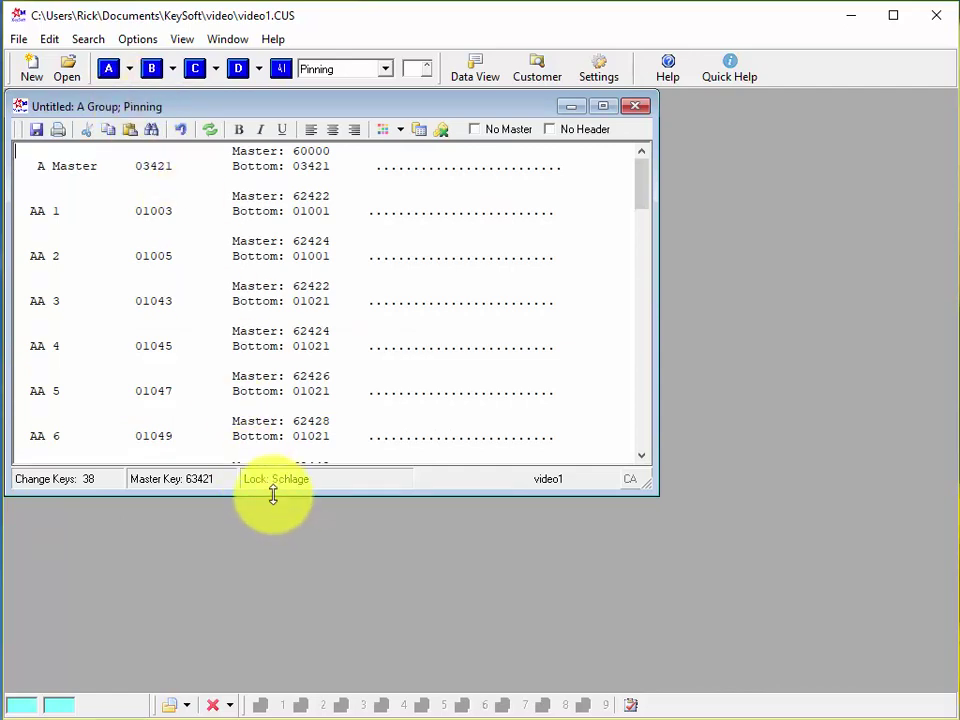
left_click_drag(272, 493, 313, 590)
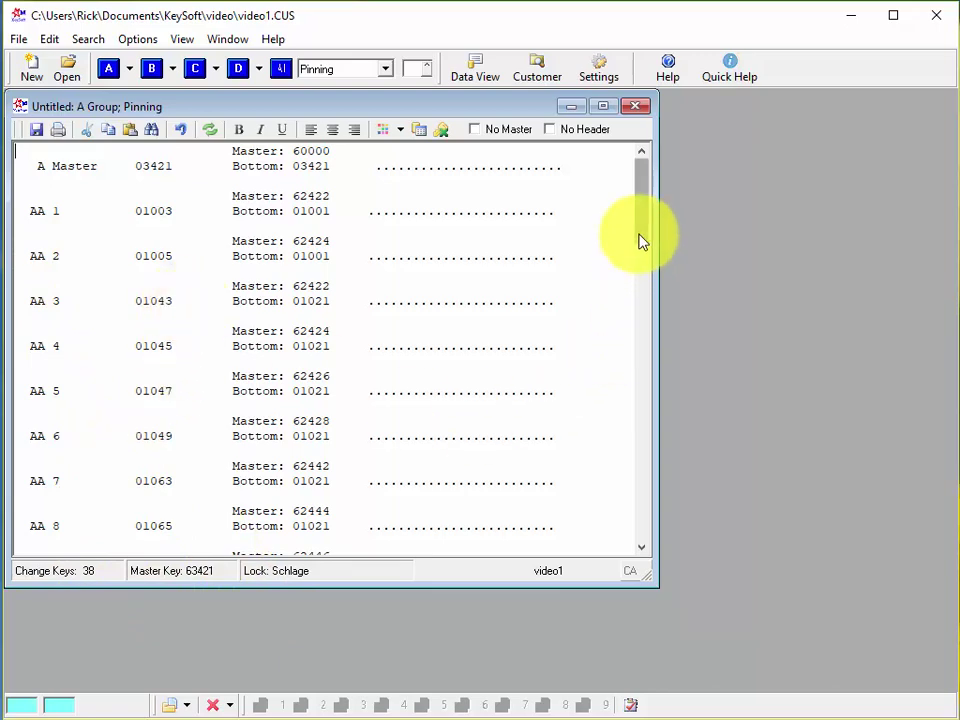
mouse_move(641, 242)
left_mouse_down()
mouse_move(669, 546)
mouse_move(639, 392)
mouse_move(628, 232)
left_mouse_up()
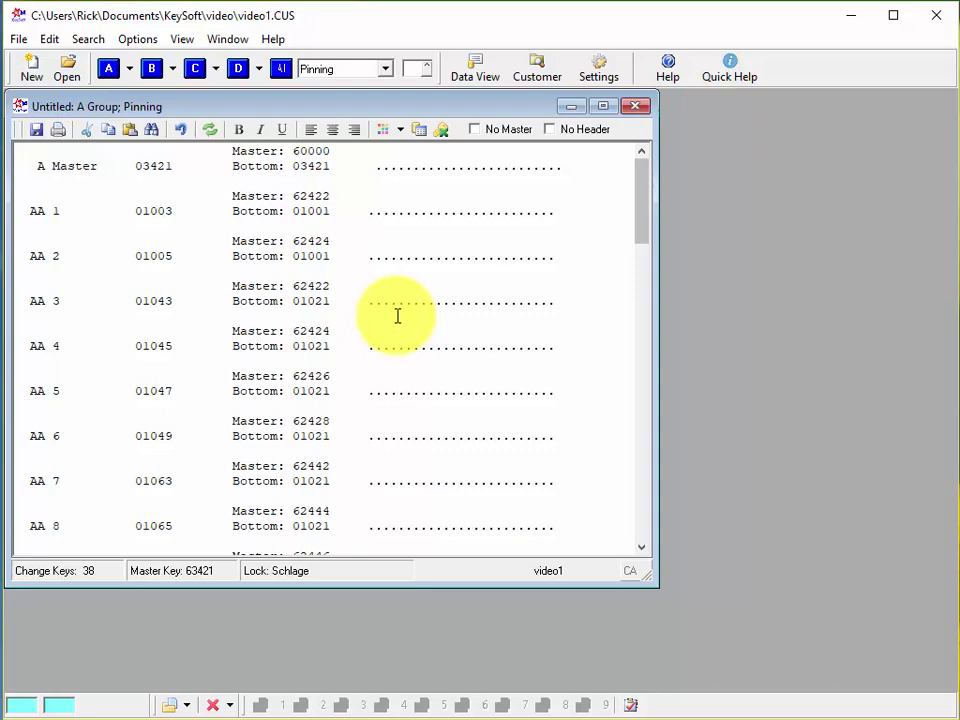
Delete the change key entries AA 17 through AA 38 from the AA pinning list.
scroll(199, 416, "down", 4)
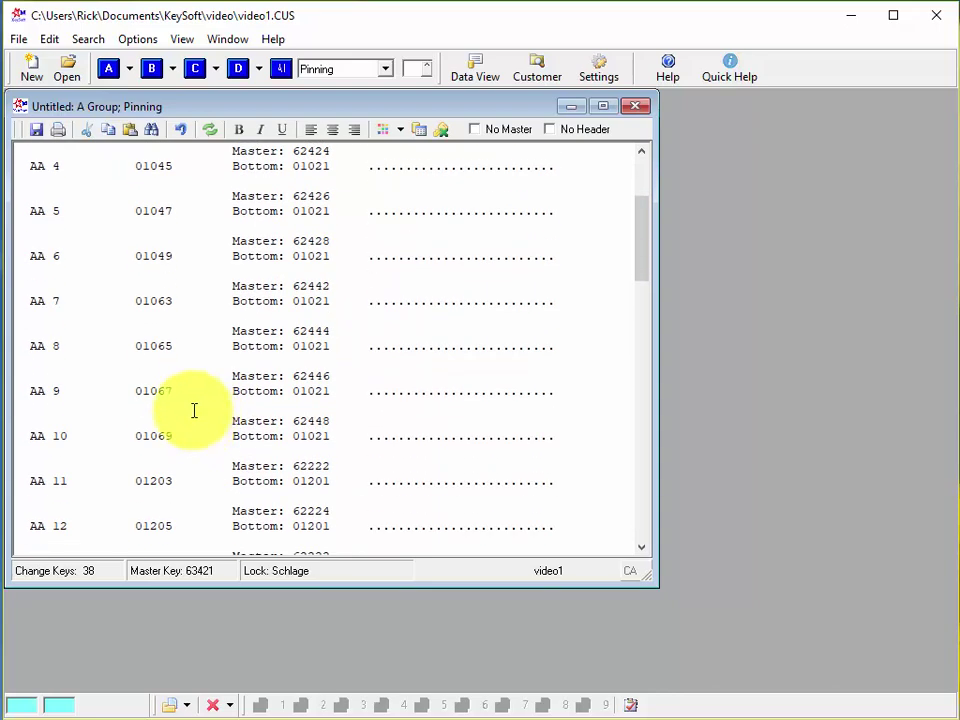
scroll(193, 412, "down", 4)
scroll(173, 417, "down", 5)
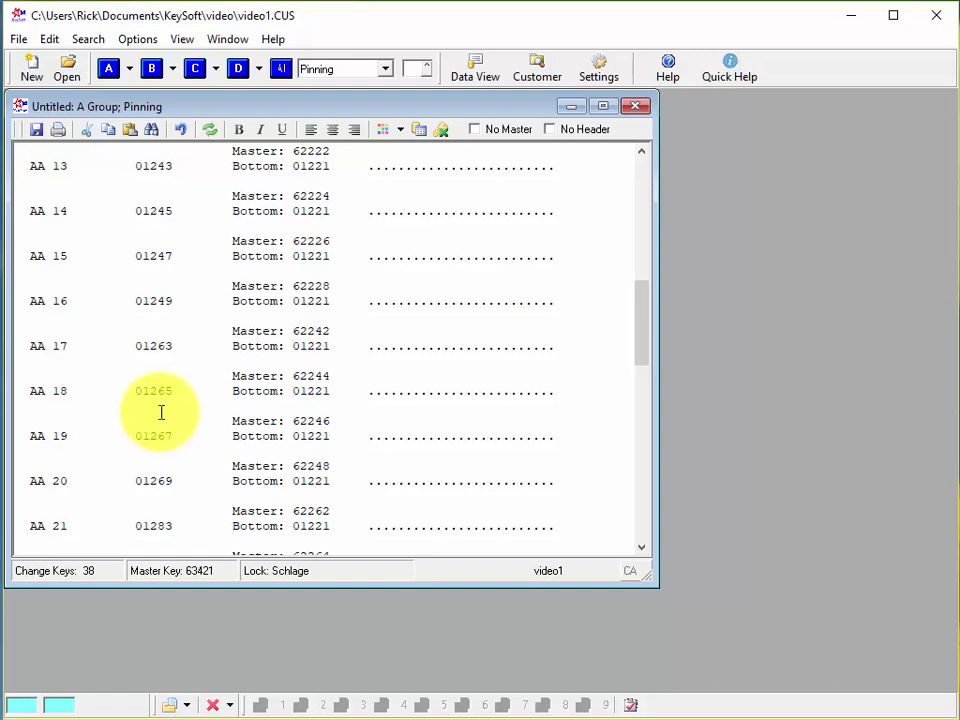
scroll(140, 402, "down", 1)
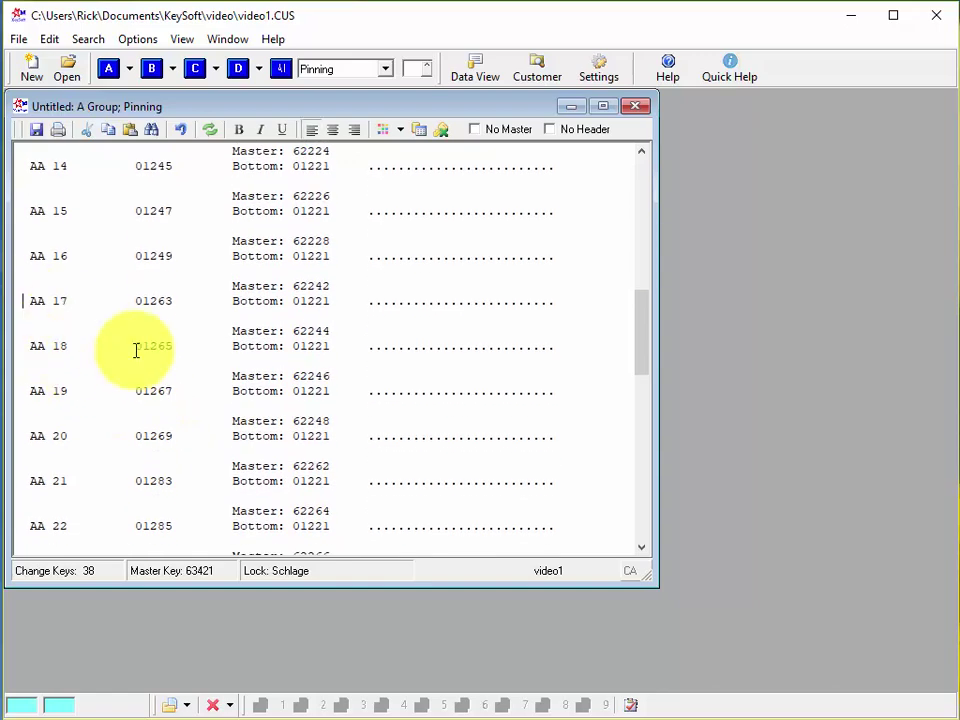
scroll(167, 367, "down", 6)
scroll(167, 367, "down", 11)
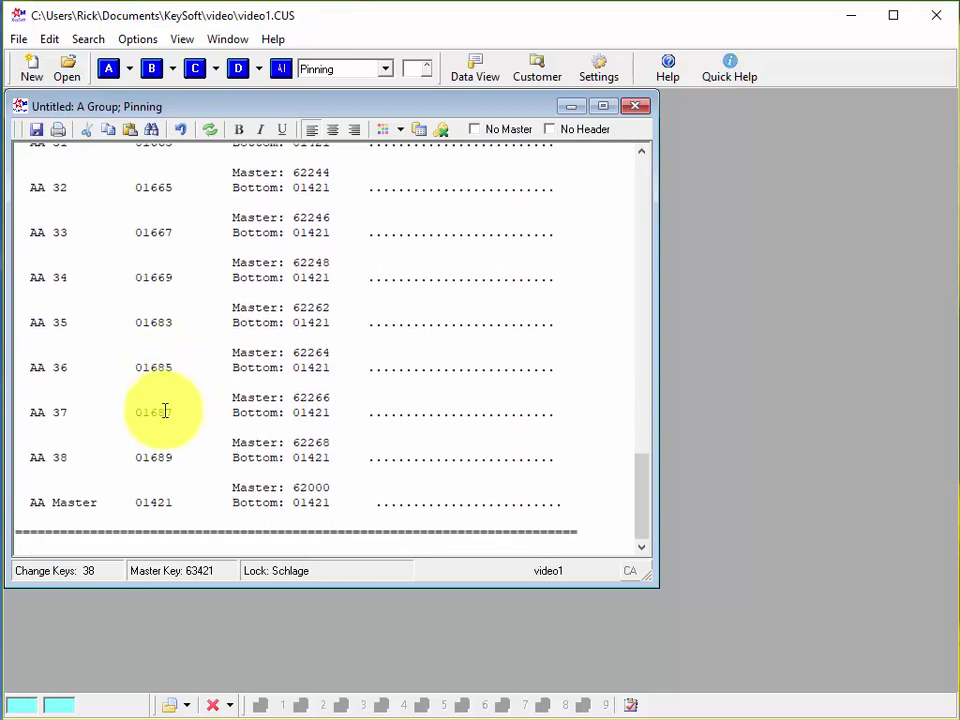
left_click(570, 461, "shift")
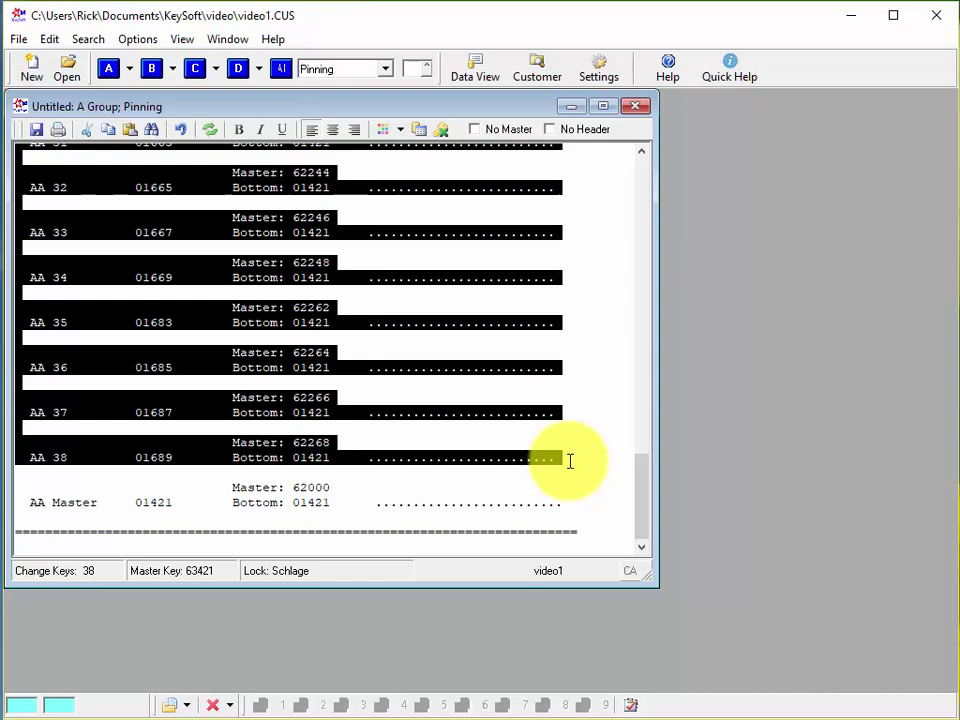
key("Delete")
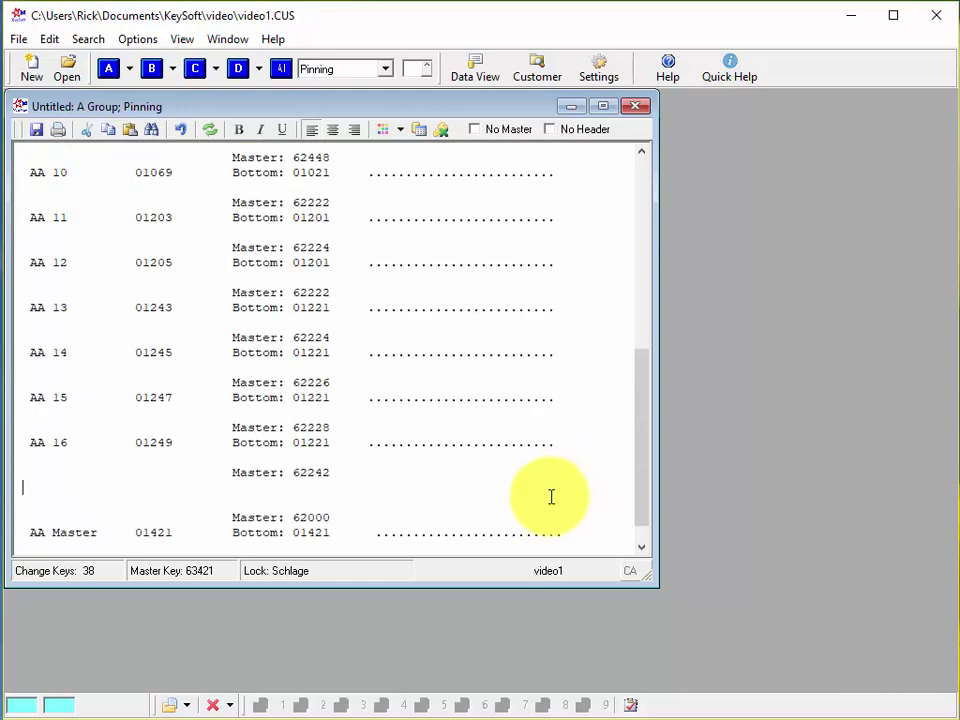
Remove the leftover Master 62242 line between AA 16 and AA Master, and review the shortened list.
scroll(430, 485, "down", 1)
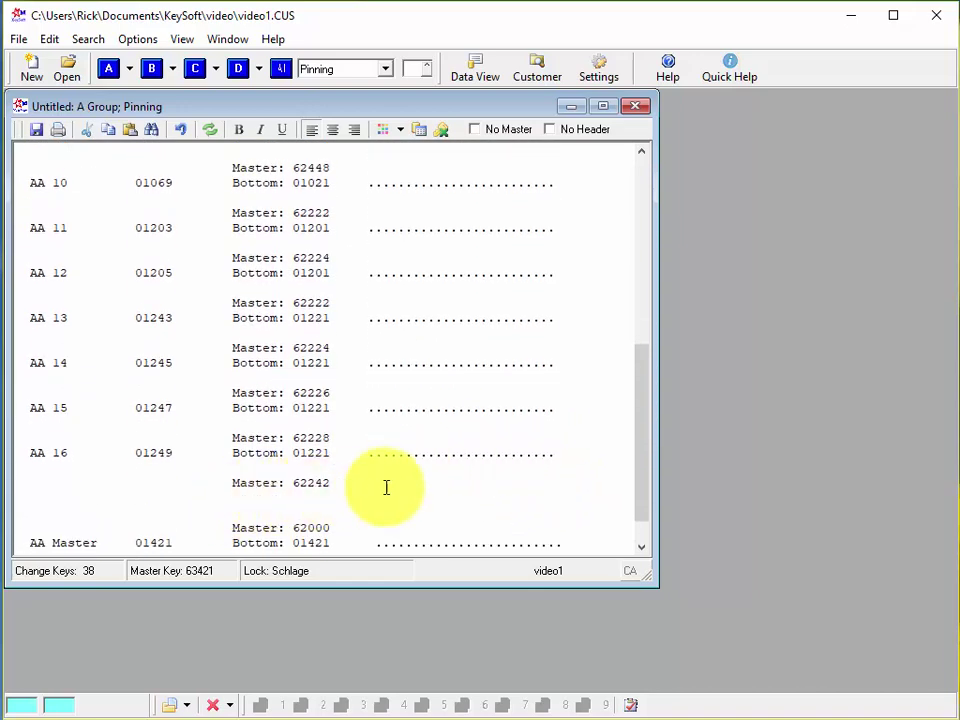
left_click(292, 482)
left_click(15, 467, "shift")
key("Delete")
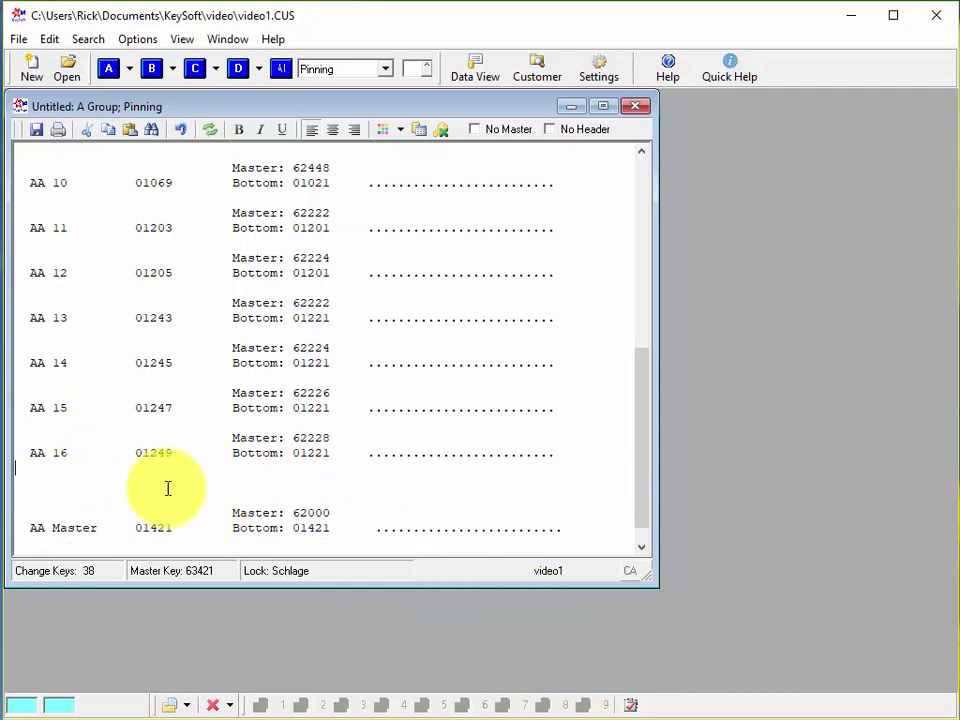
scroll(176, 400, "up", 1)
scroll(176, 396, "up", 8)
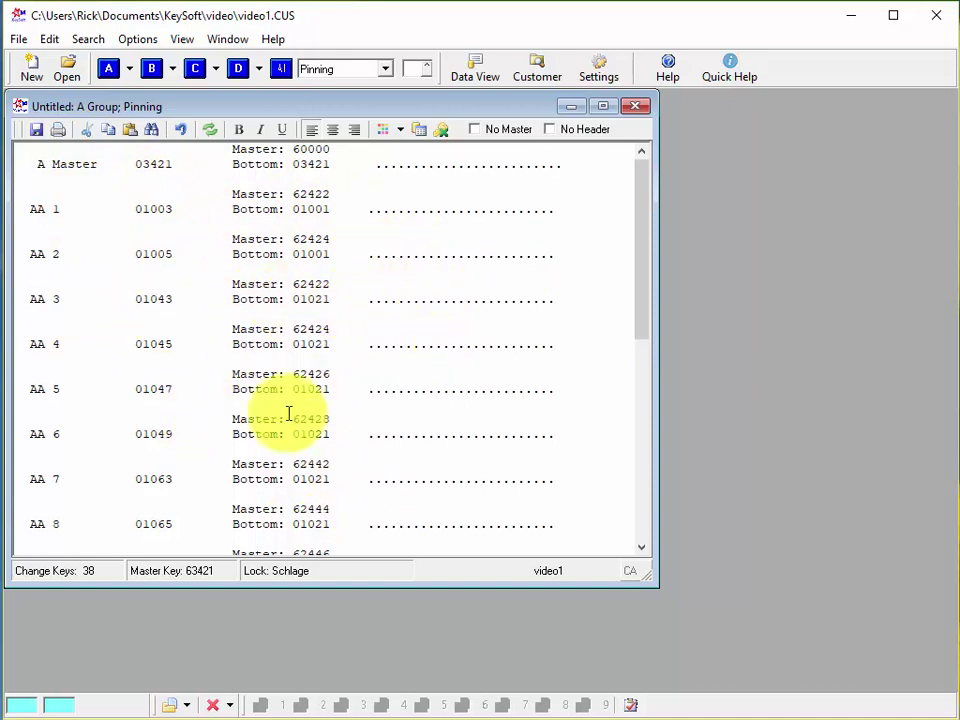
scroll(286, 410, "down", 1)
scroll(285, 408, "down", 10)
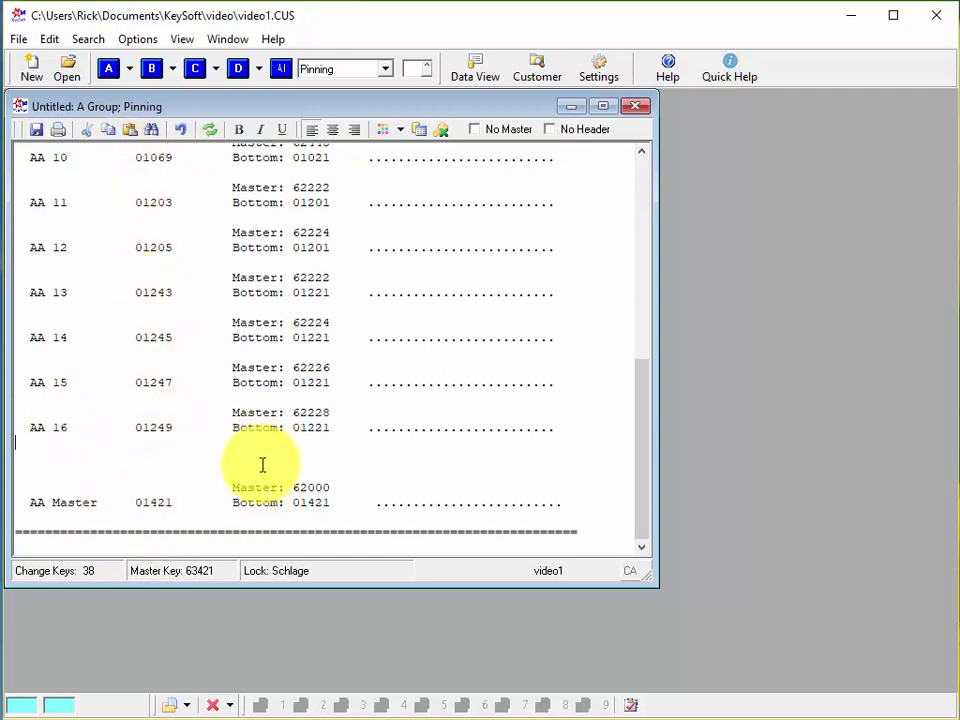
scroll(429, 445, "up", 3)
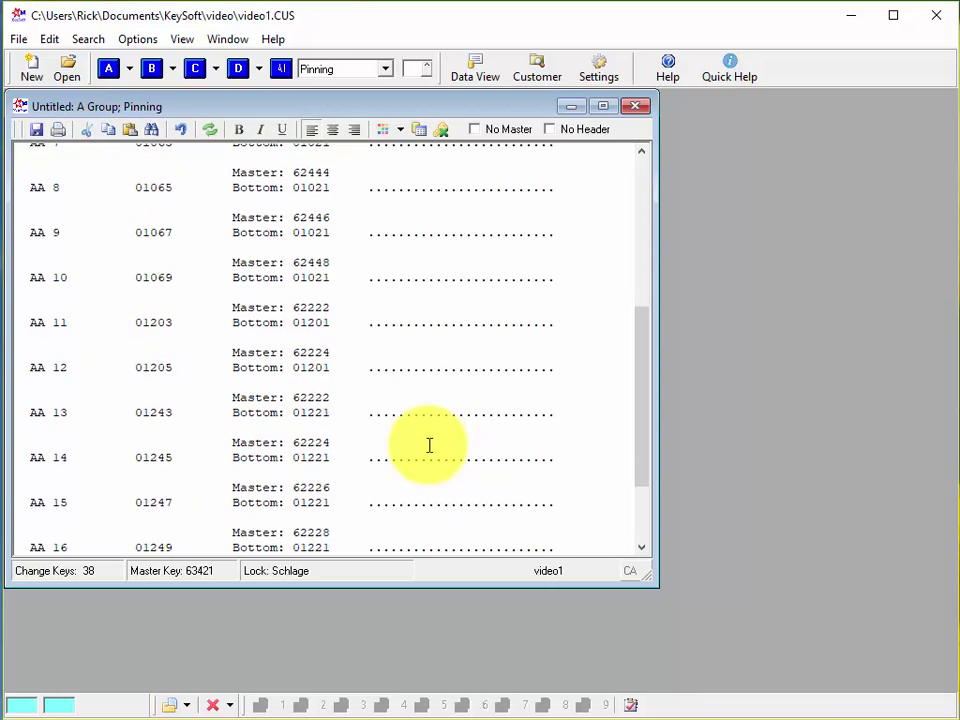
scroll(430, 420, "up", 8)
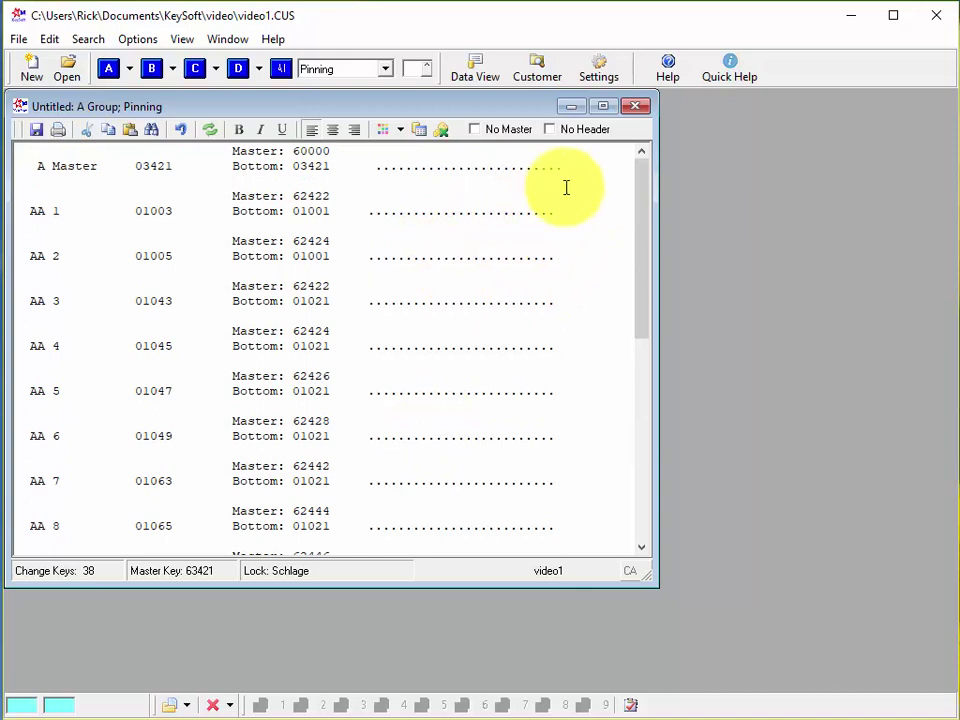
left_click(637, 110)
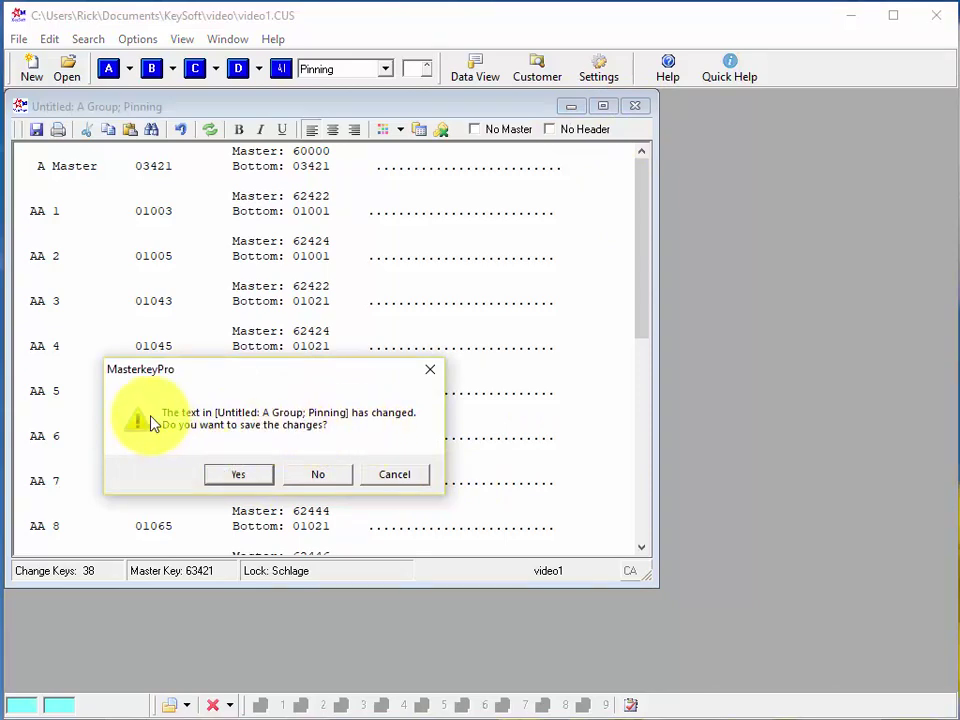
left_click(394, 479)
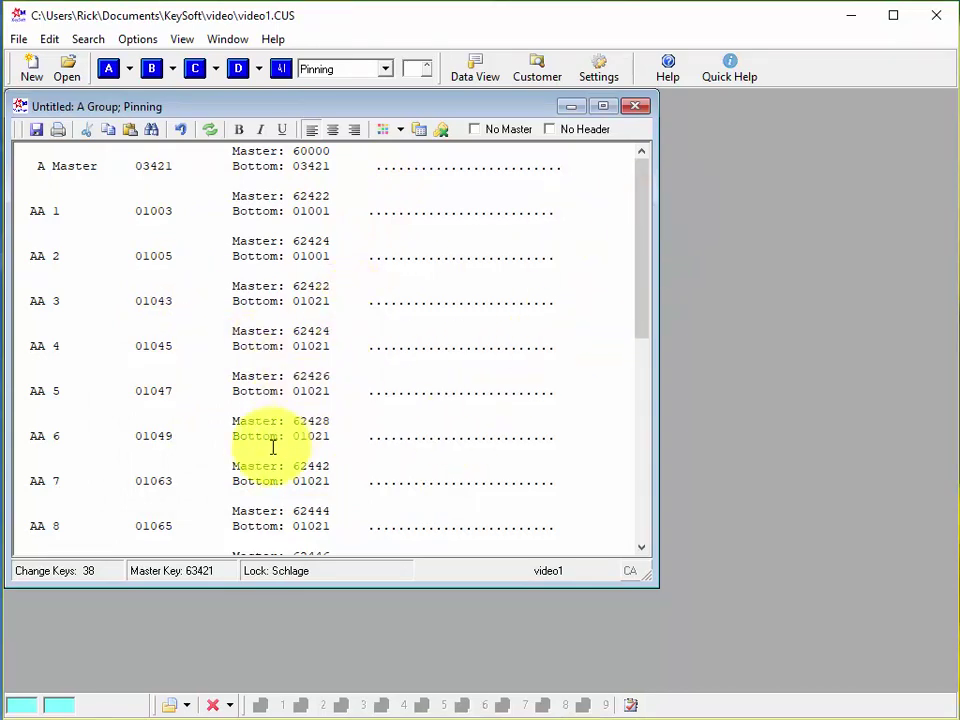
Store the trimmed AA pinning list in saved-list slot 1 and close the list window.
scroll(271, 448, "down", 6)
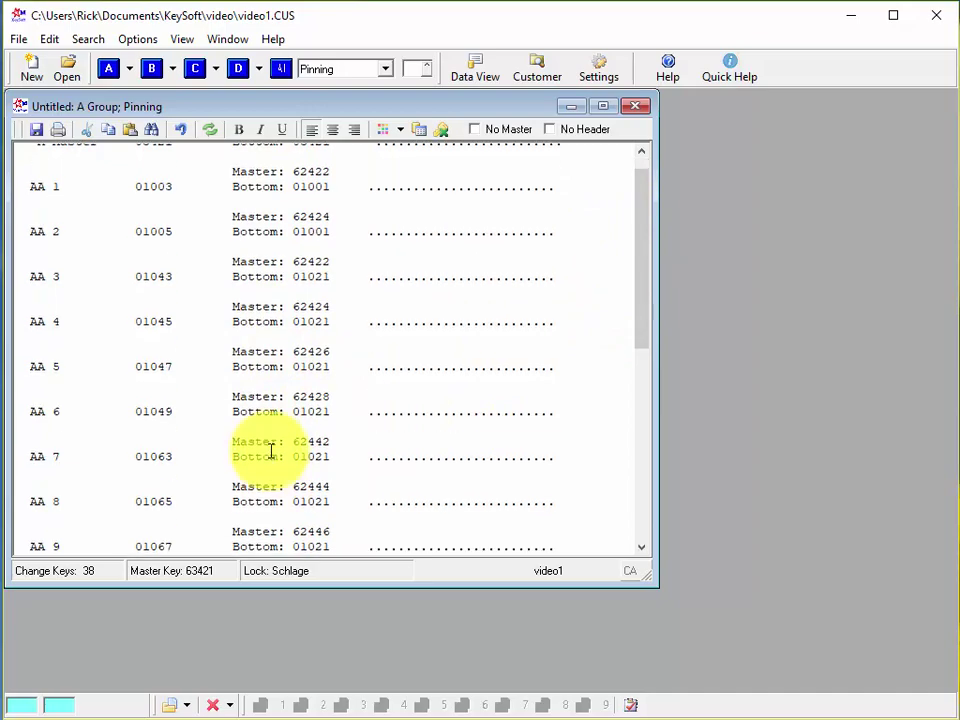
scroll(266, 459, "down", 3)
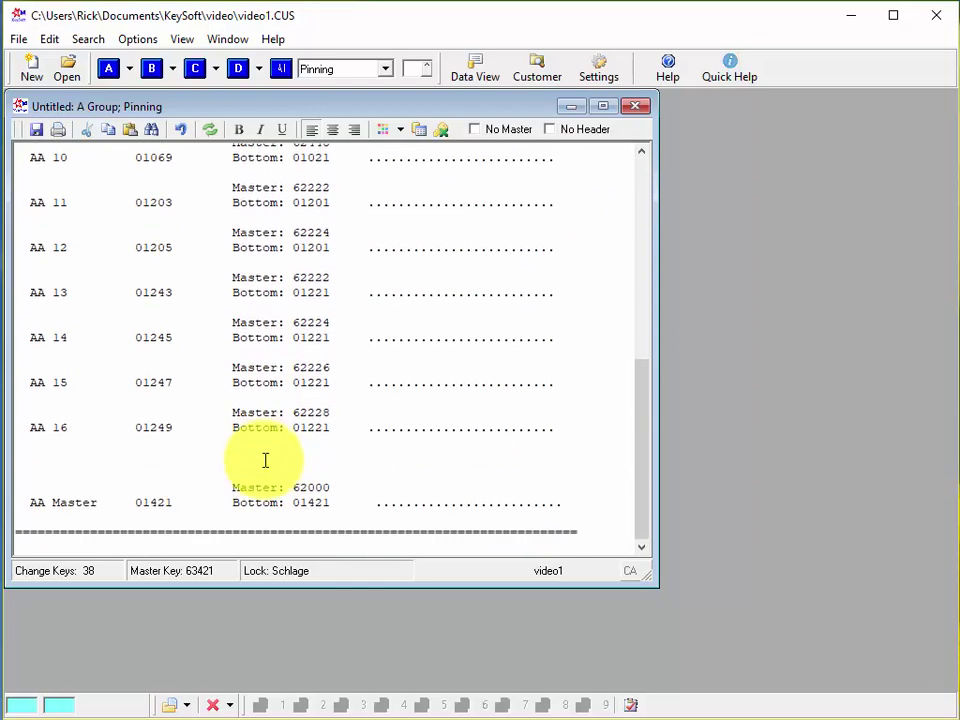
scroll(266, 459, "up", 6)
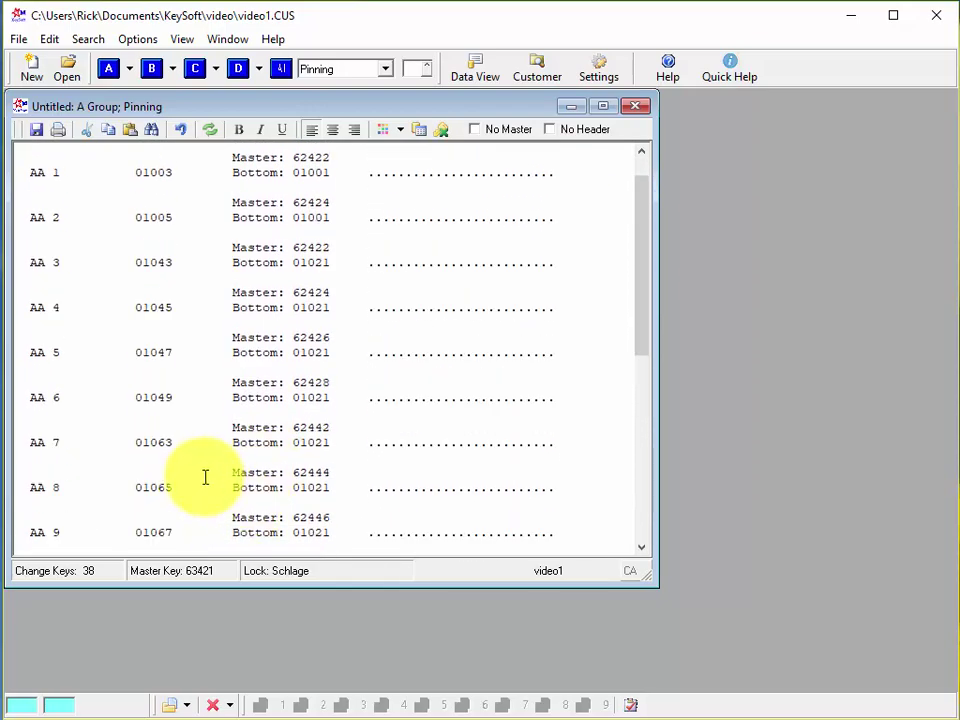
scroll(207, 476, "up", 1)
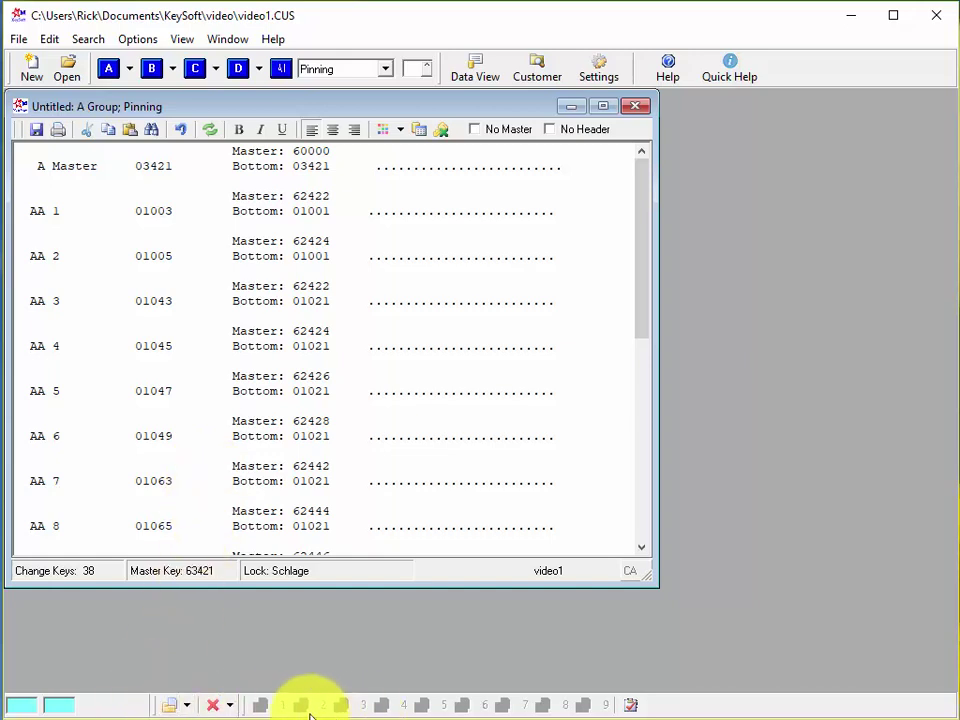
left_click(188, 705)
left_click(210, 518)
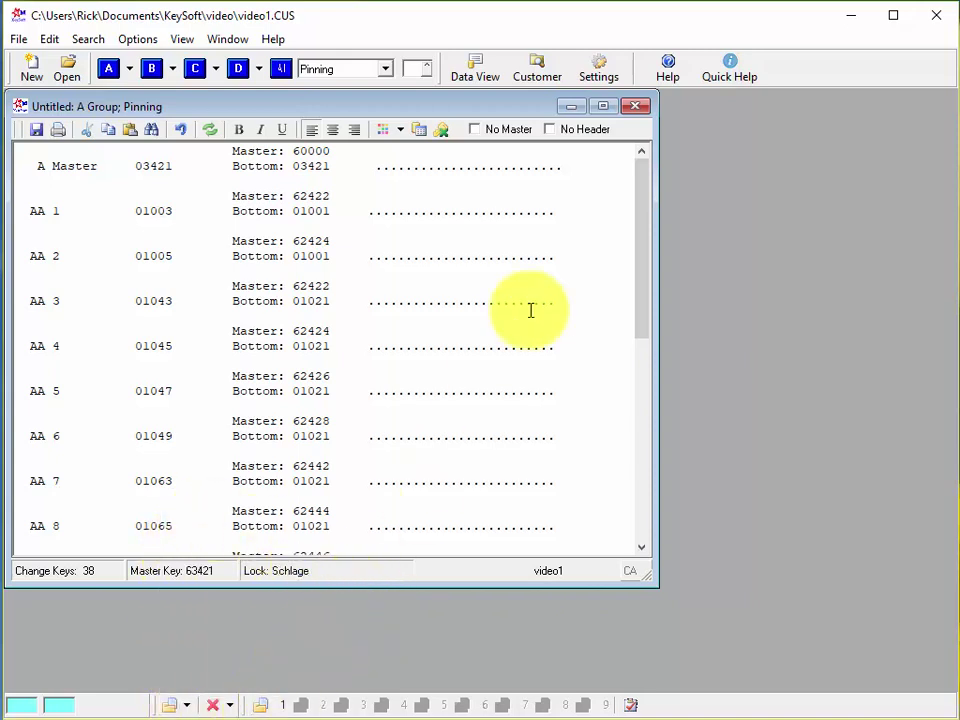
left_click(635, 105)
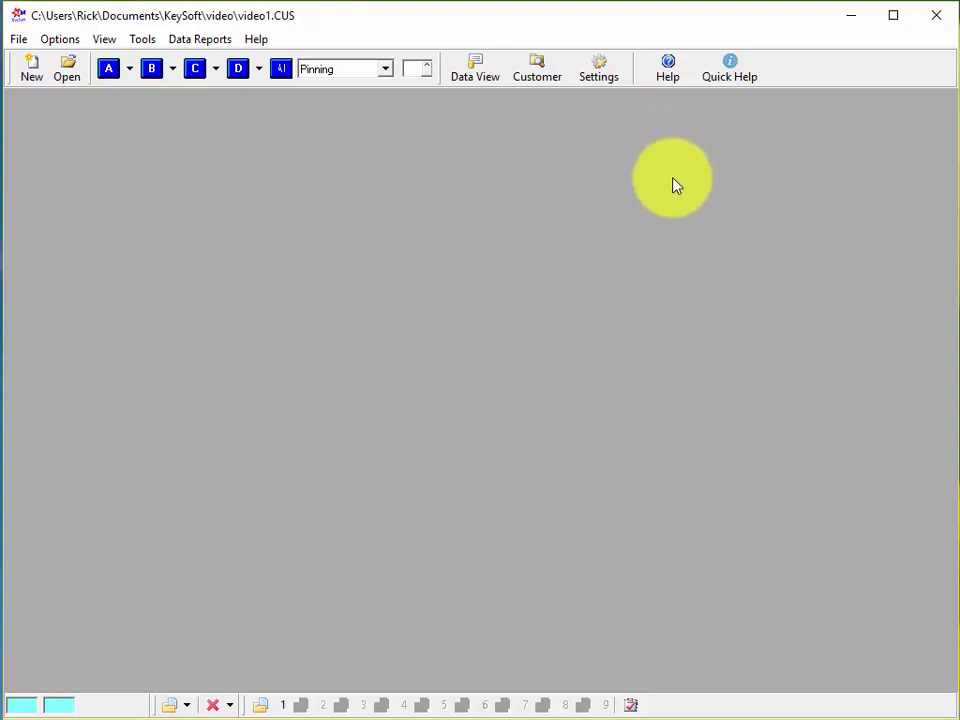
Open the pinning list stored in slot 1 and look through its entries.
left_click(258, 708)
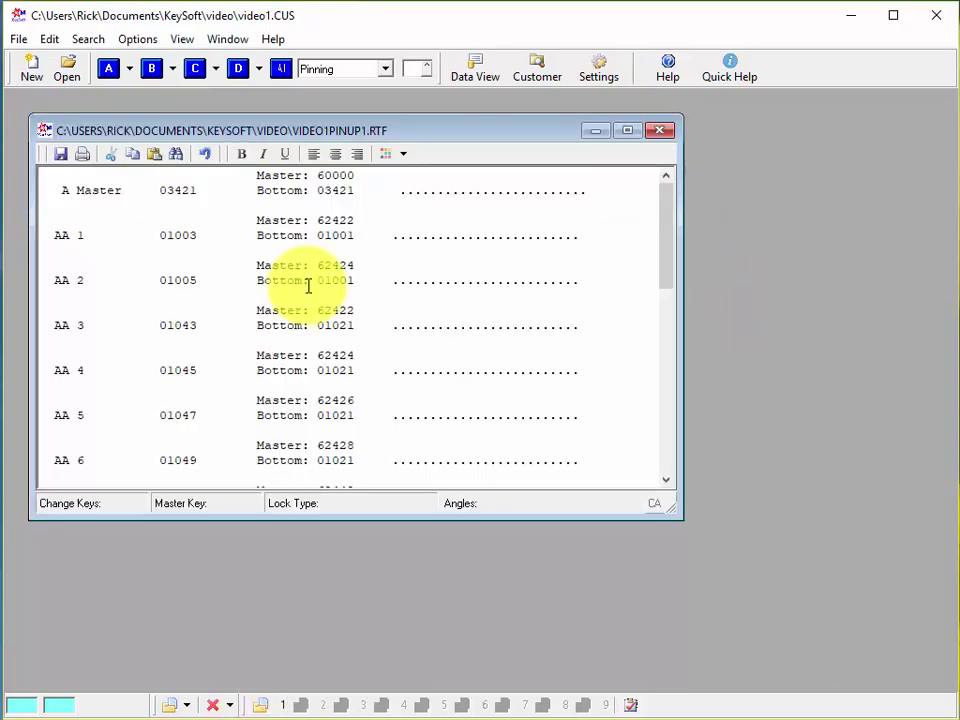
scroll(215, 318, "down", 3)
scroll(215, 318, "up", 4)
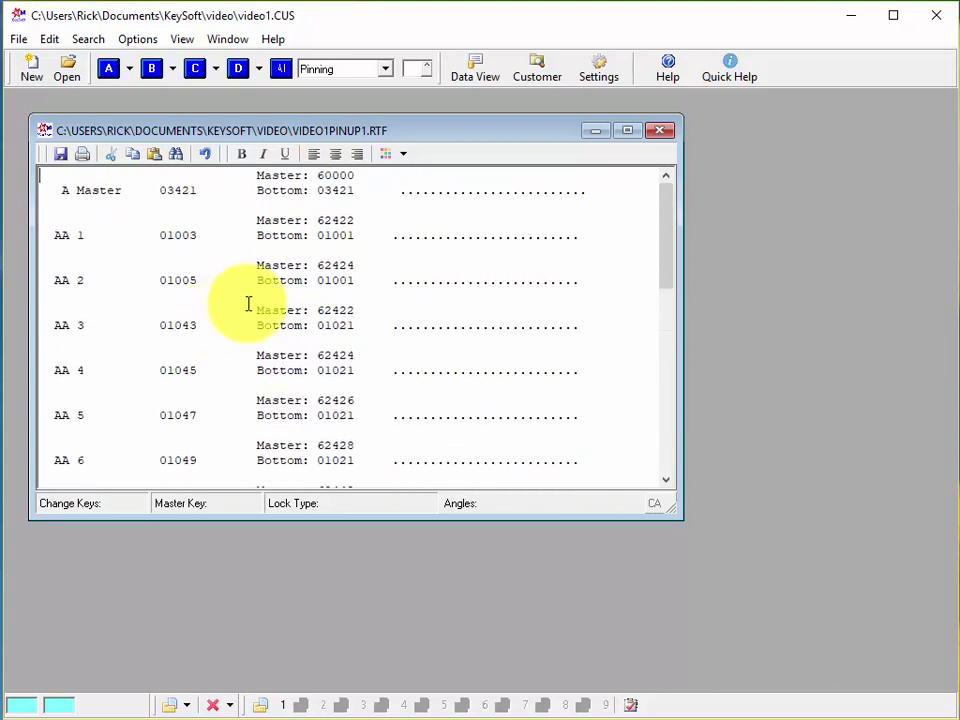
Replace the dotted placeholder of AA 1 with the key holder's first name, then save and close the list.
double_click(477, 232)
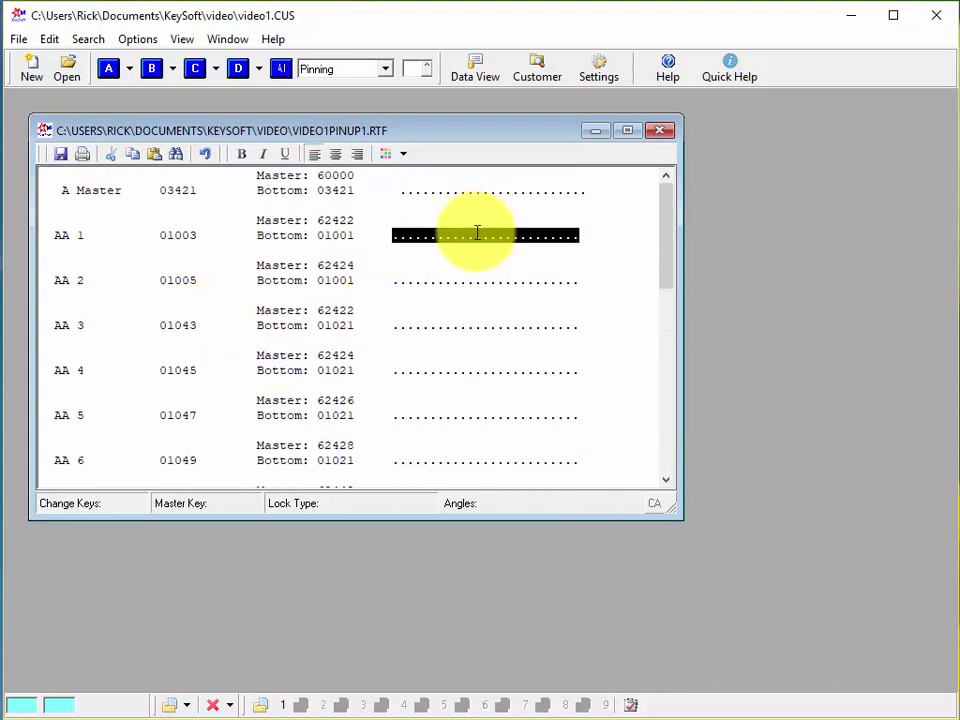
type("Rick")
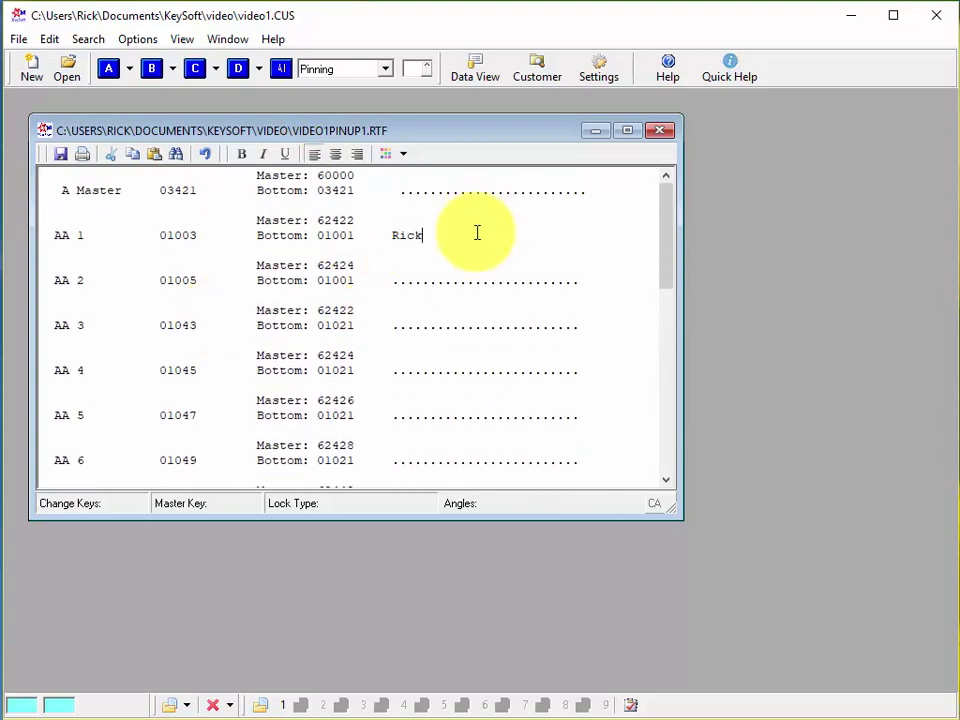
left_click(60, 155)
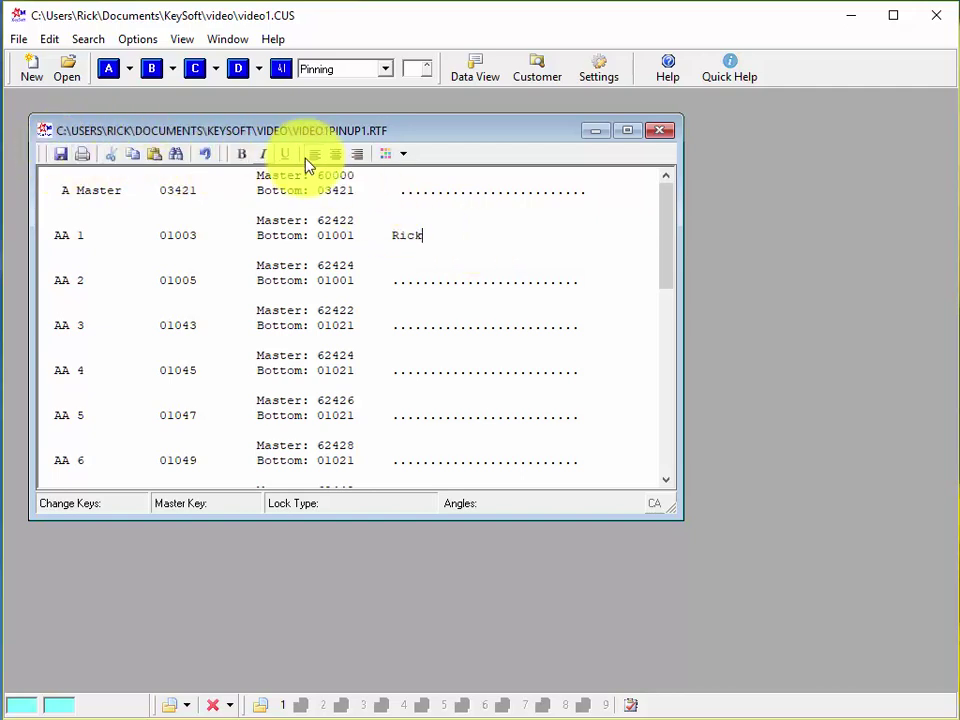
left_click(659, 131)
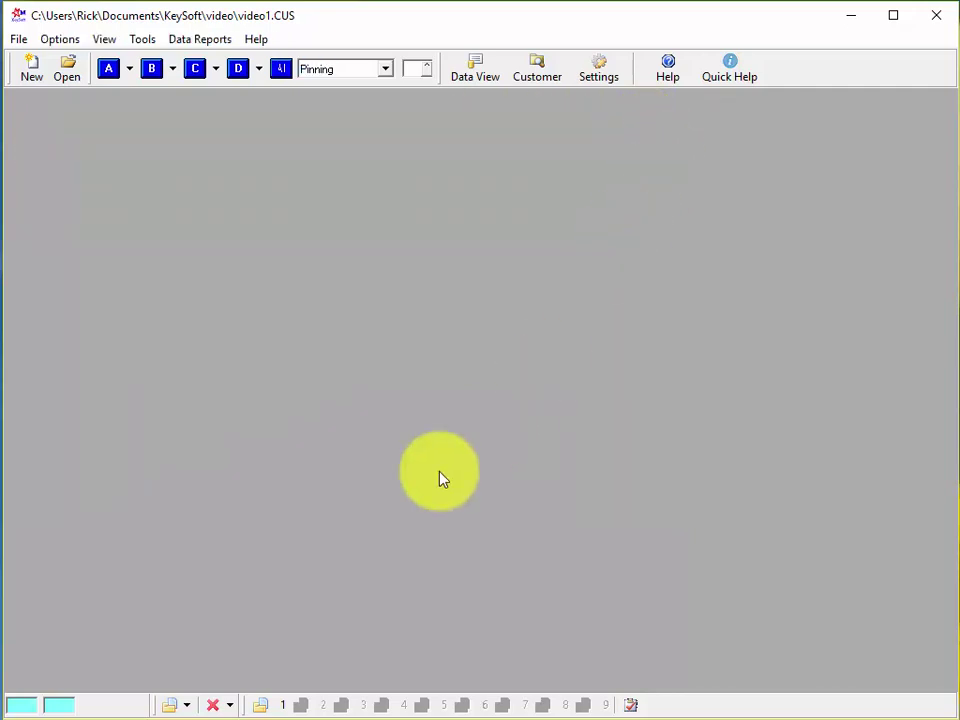
Reopen the stored list from slot 1 to check the name entry at AA 1, and close all its windows.
left_click(265, 705)
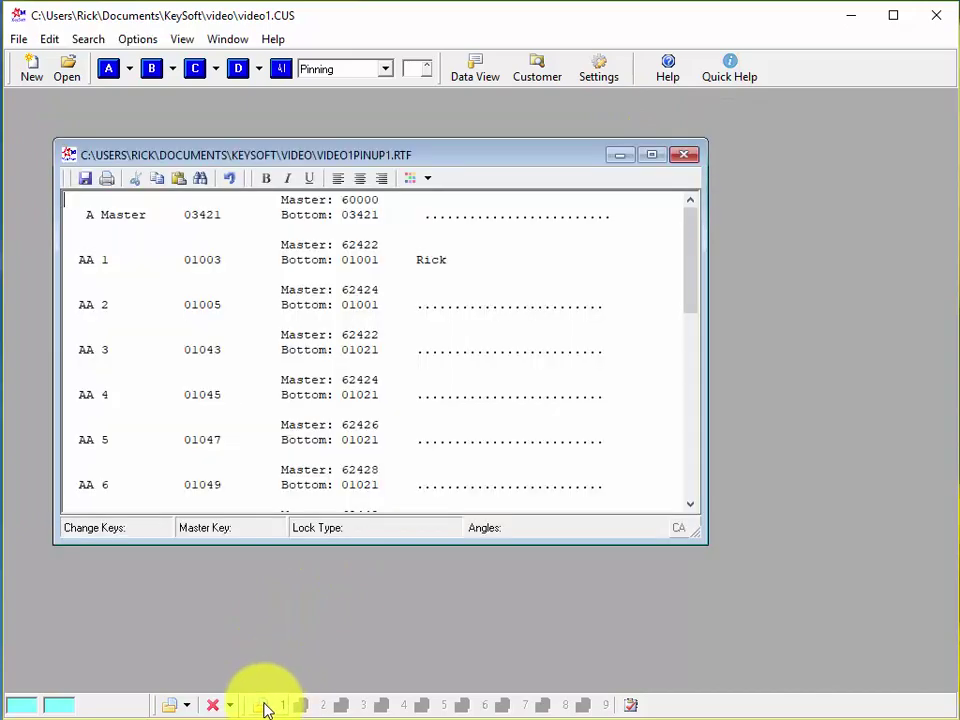
left_click(265, 705)
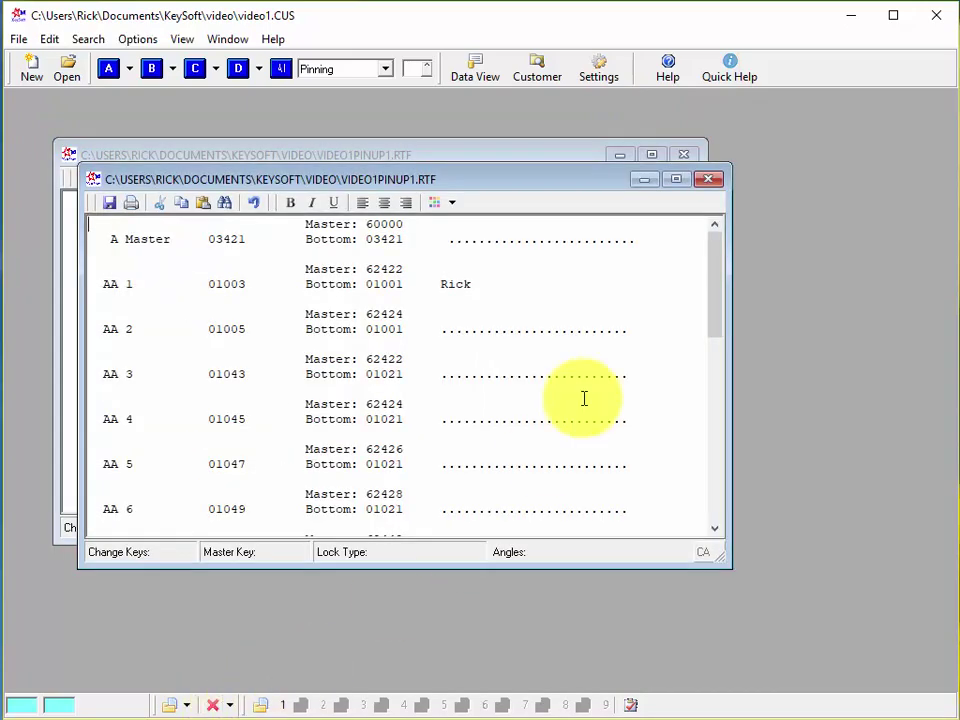
left_click(709, 181)
left_click(683, 156)
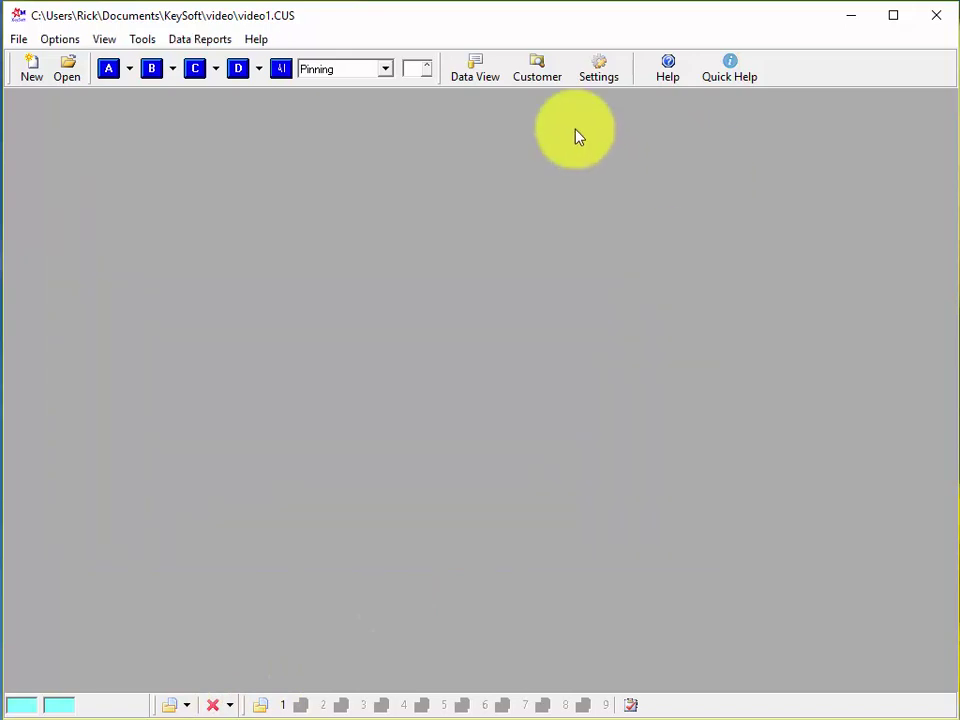